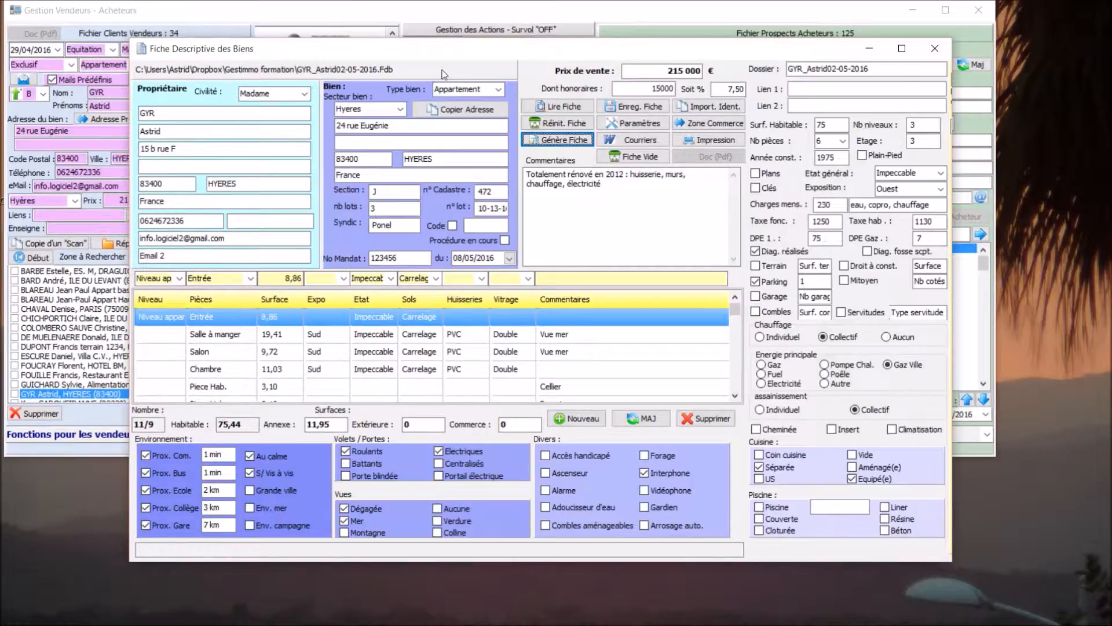
Open the sheet generator for the property and load the apartment photos into photo slots 1 to 8.
left_click(544, 140)
left_click(555, 140)
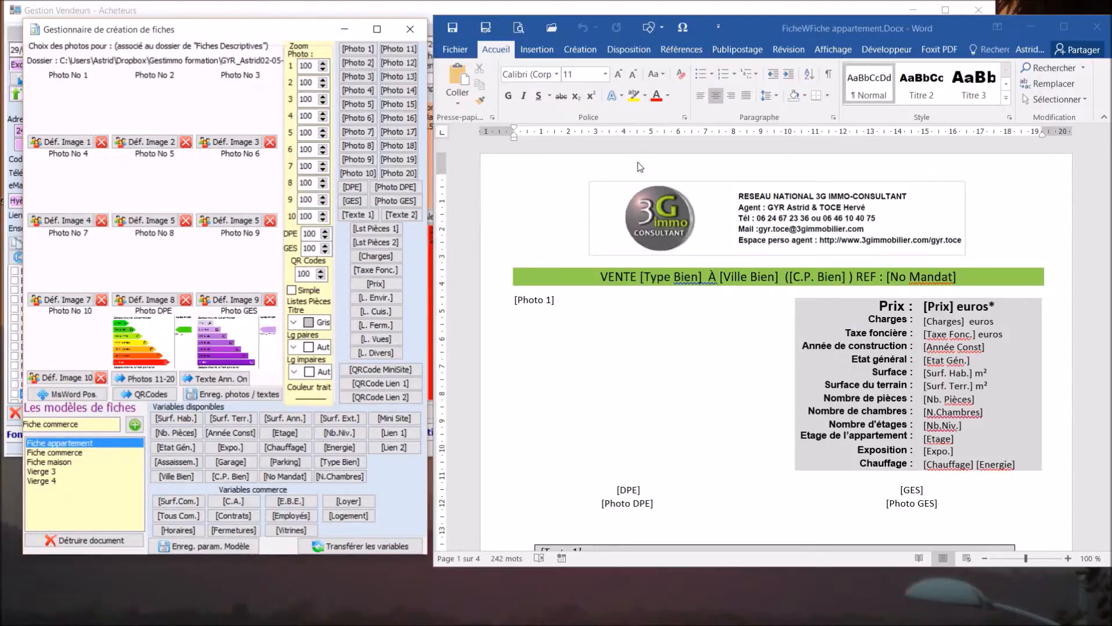
left_click(97, 177)
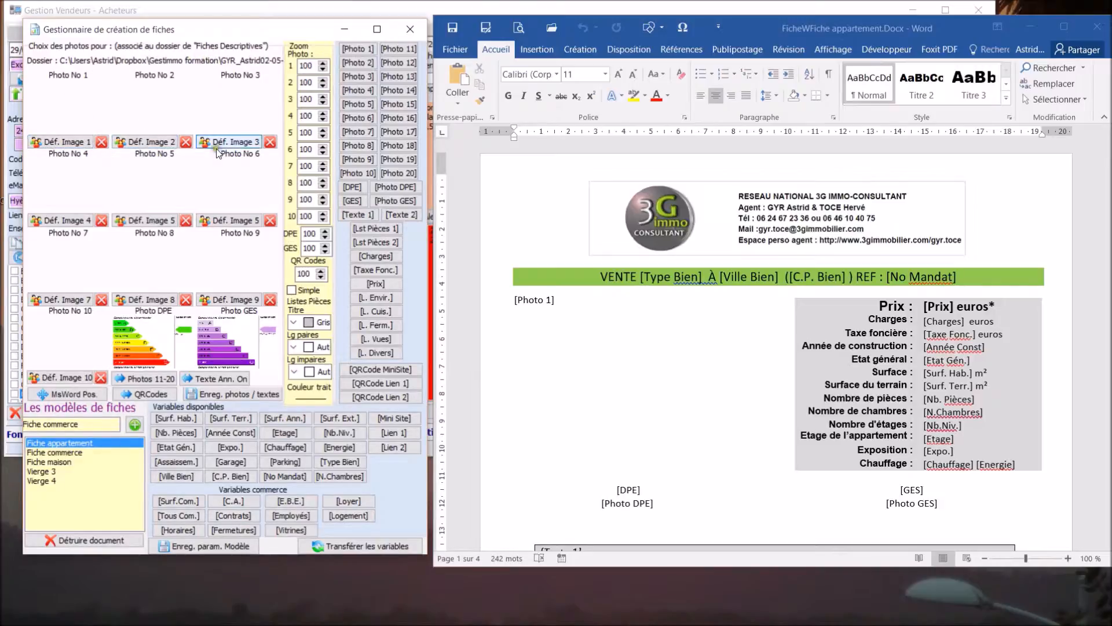
left_click(64, 143)
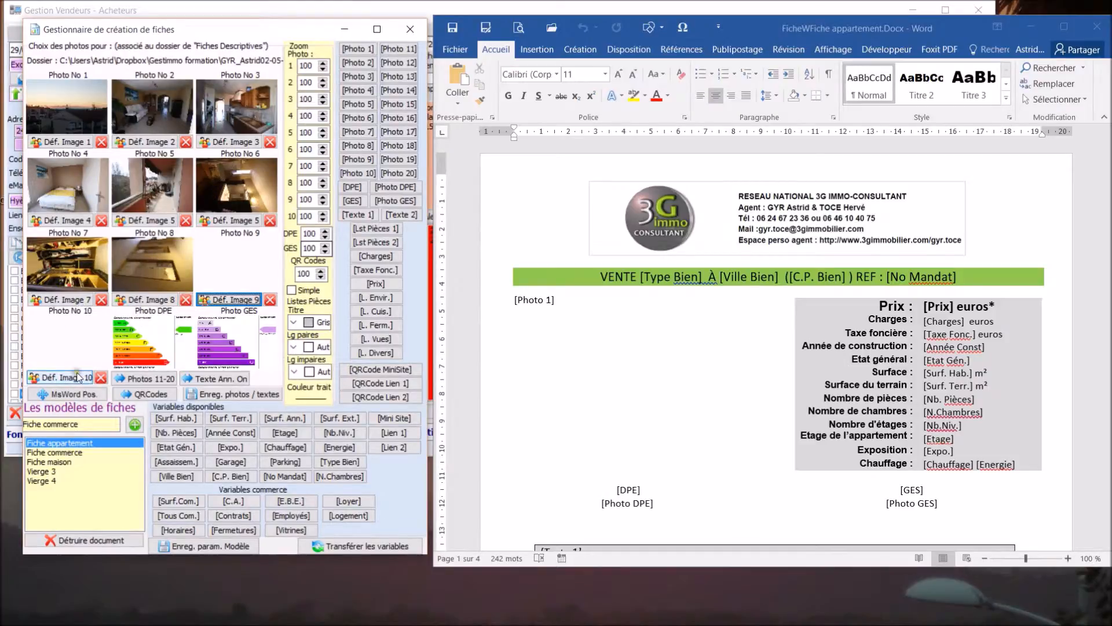
Check photo slots 11 to 20, return to slots 1 to 10, and save the loaded photos.
left_click(144, 381)
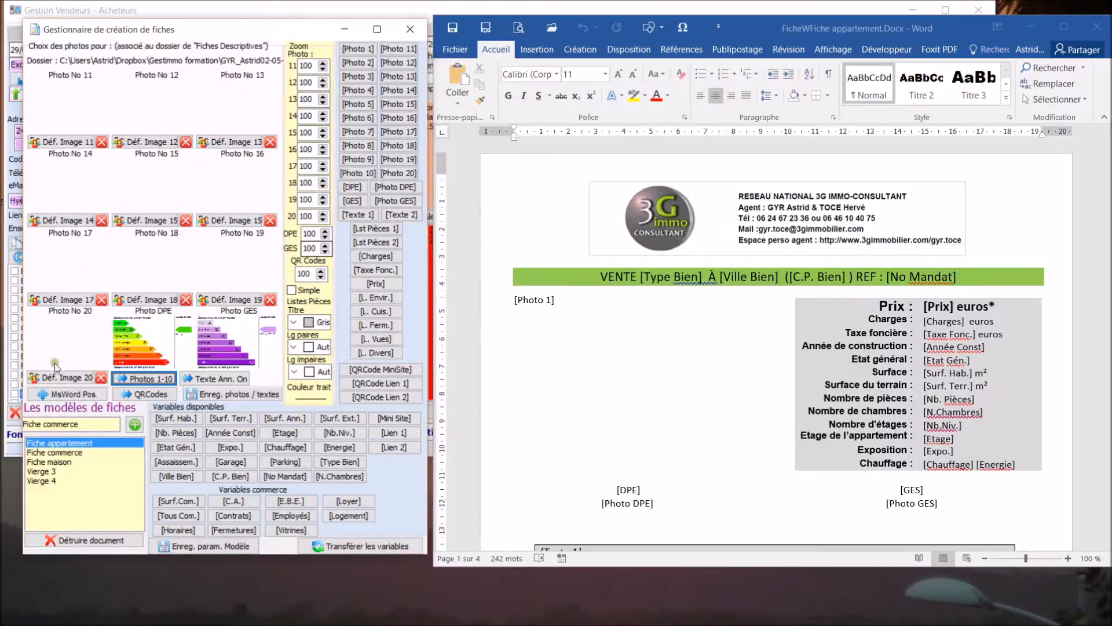
left_click(143, 378)
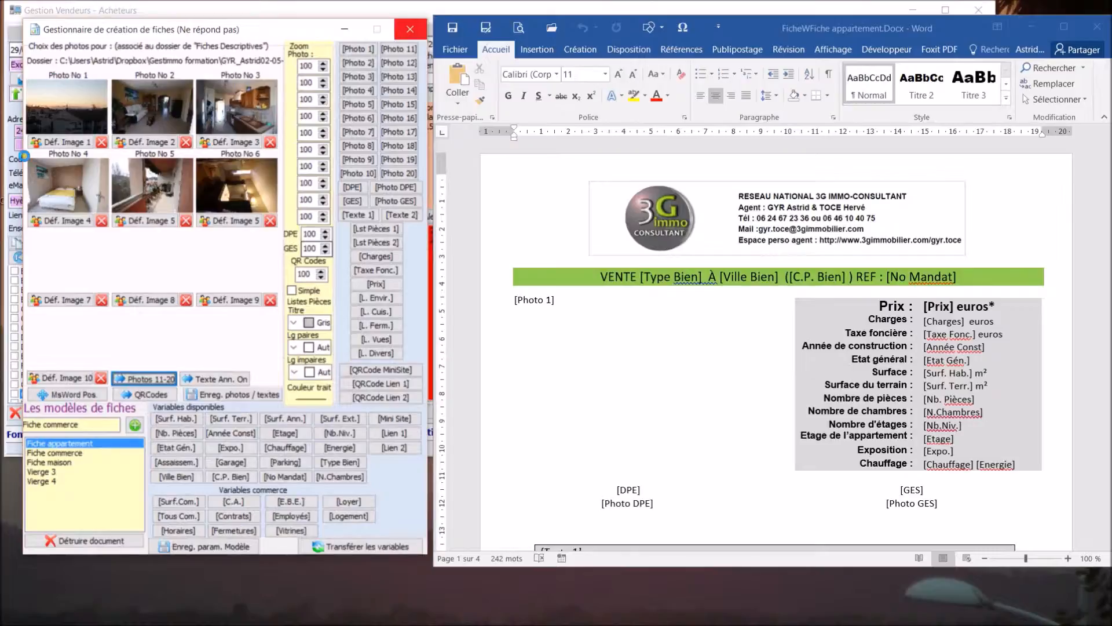
left_click(224, 395)
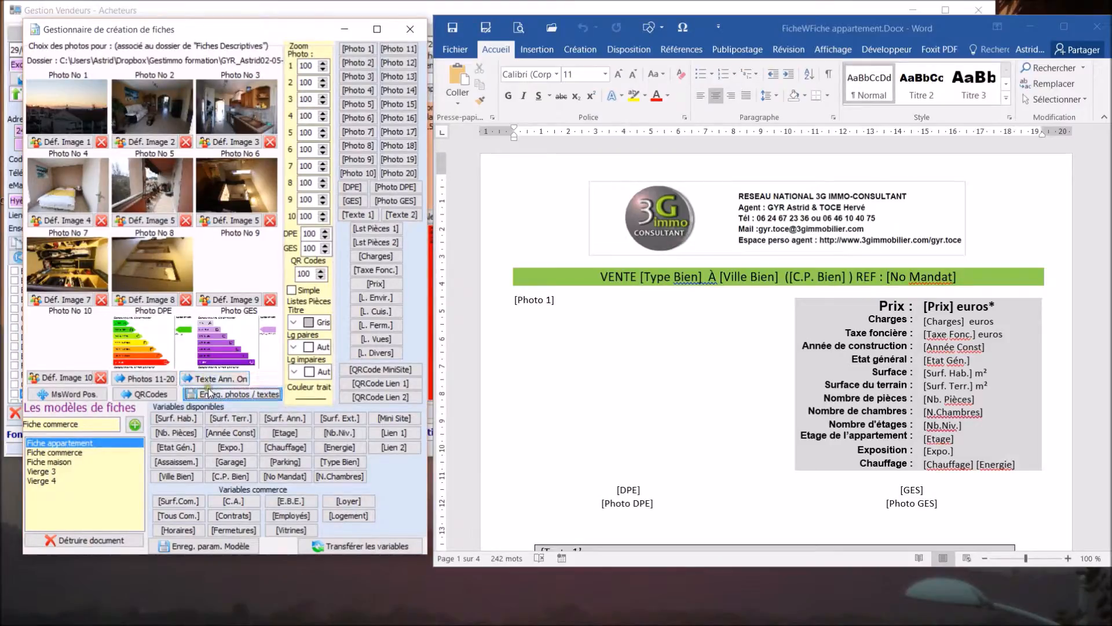
left_click(215, 394)
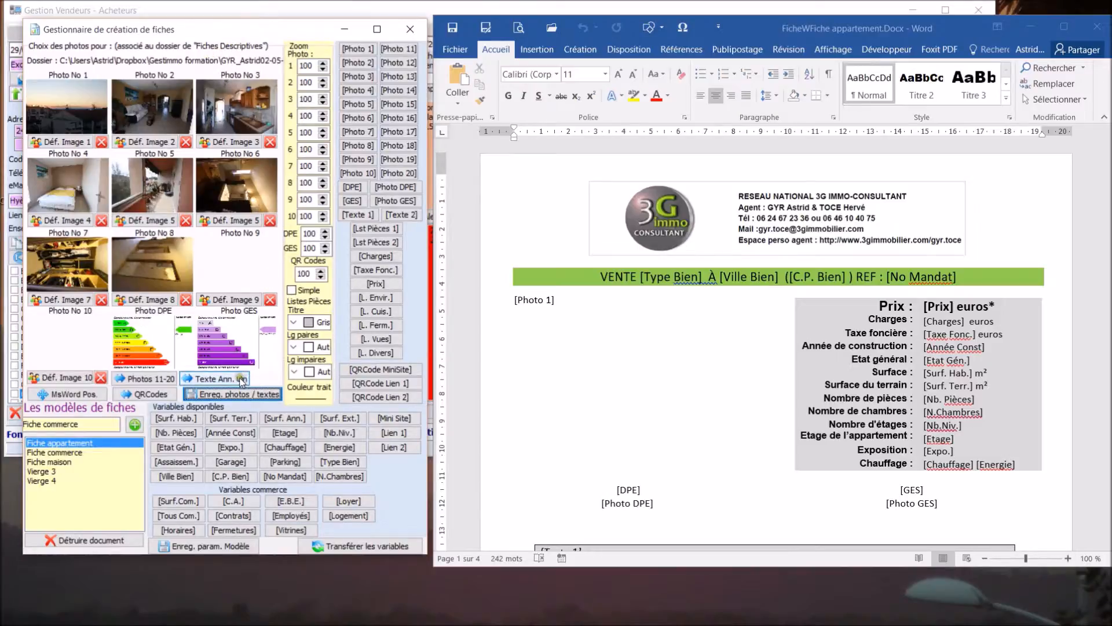
Enter the advert starting "HYERES - Quartier hôpital - Cet appartement a retenu notre attention" as Texte No 1, save it and hide the text area.
left_click(201, 383)
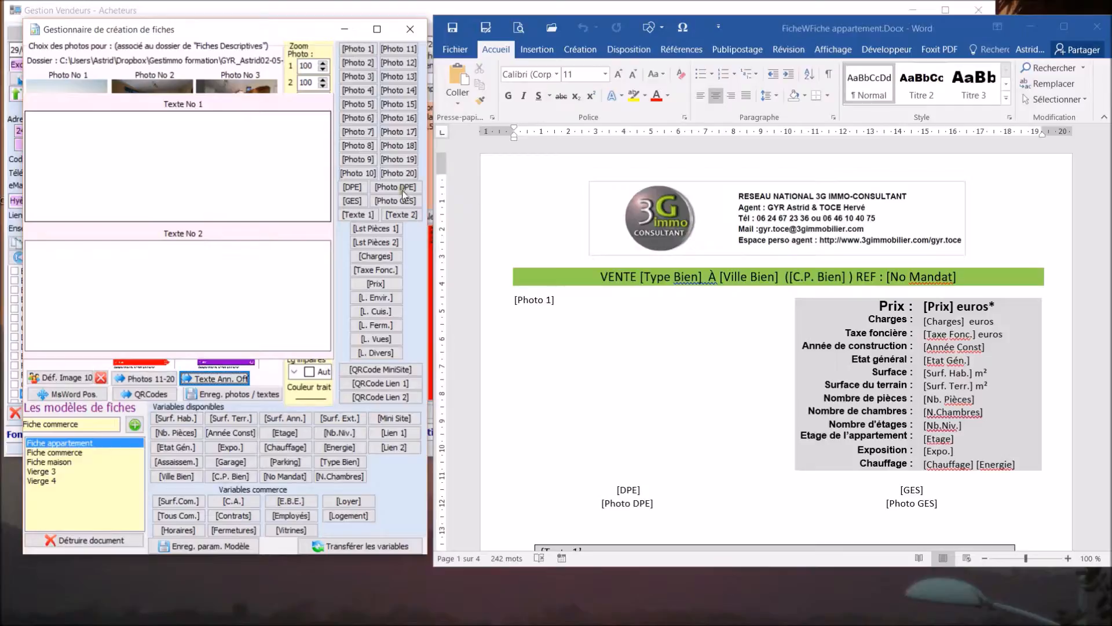
type("HYERES - Quartier hôpital - Cet appartement a retenu notre attention du fait de ses volumes, sa luminosité, son état (totalement rénové), sa grande terrasse, mais aussi pour sa triple exposition (Sud, Ouest, Nord) et le fait qu'il soit en dernier étage. Certes, il n'y a pas d'ascenseur, mais le rapport qualité / prix est respecté. Visites sur RDV uniquement.")
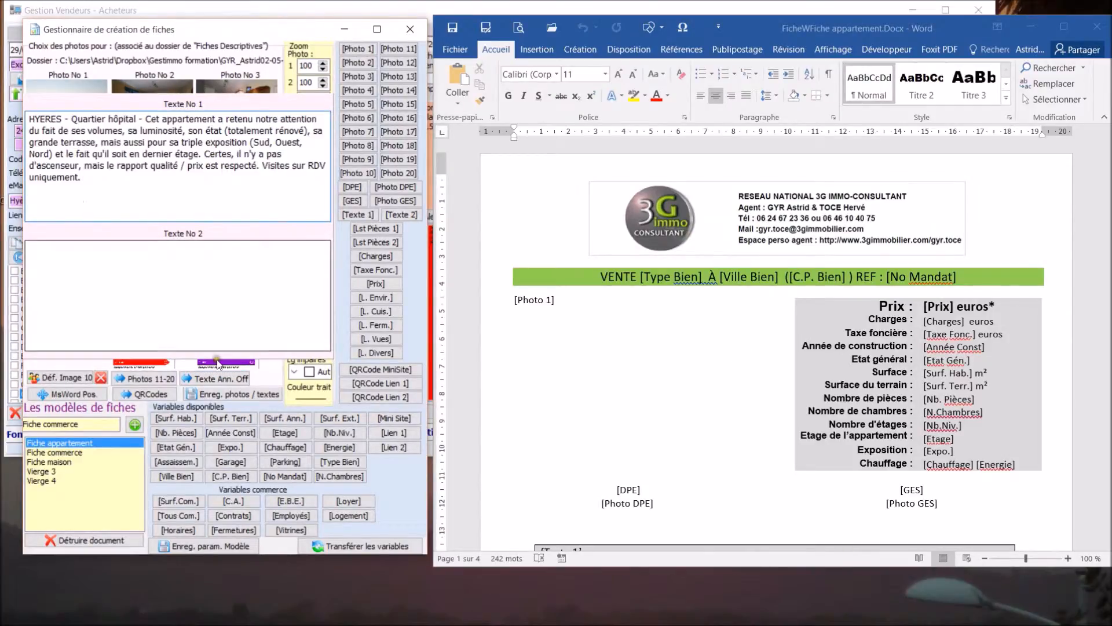
left_click(245, 399)
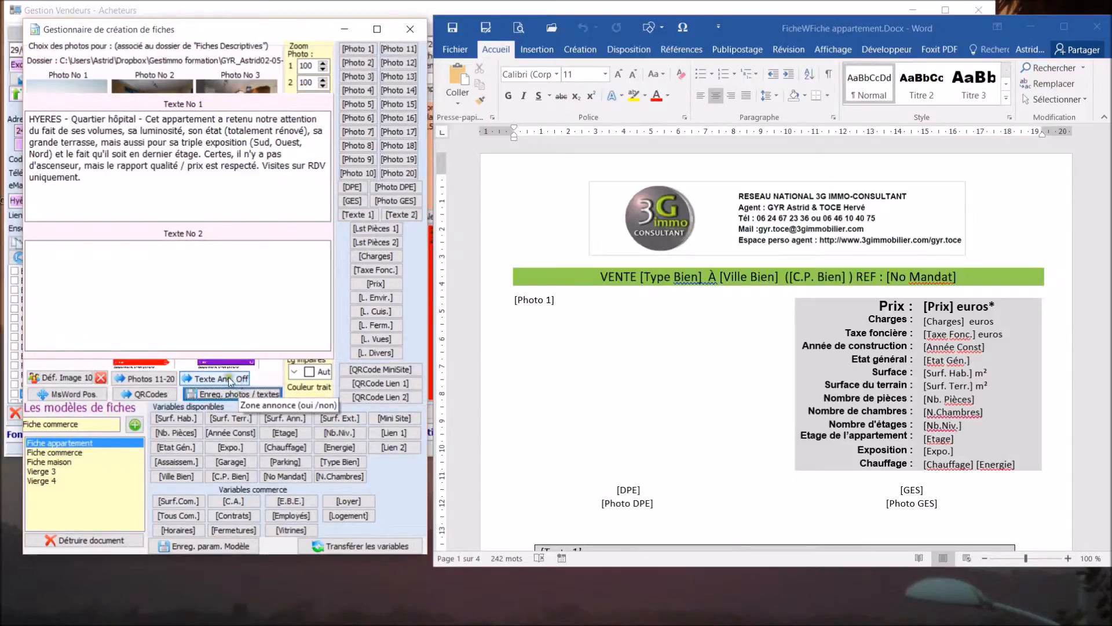
left_click(230, 379)
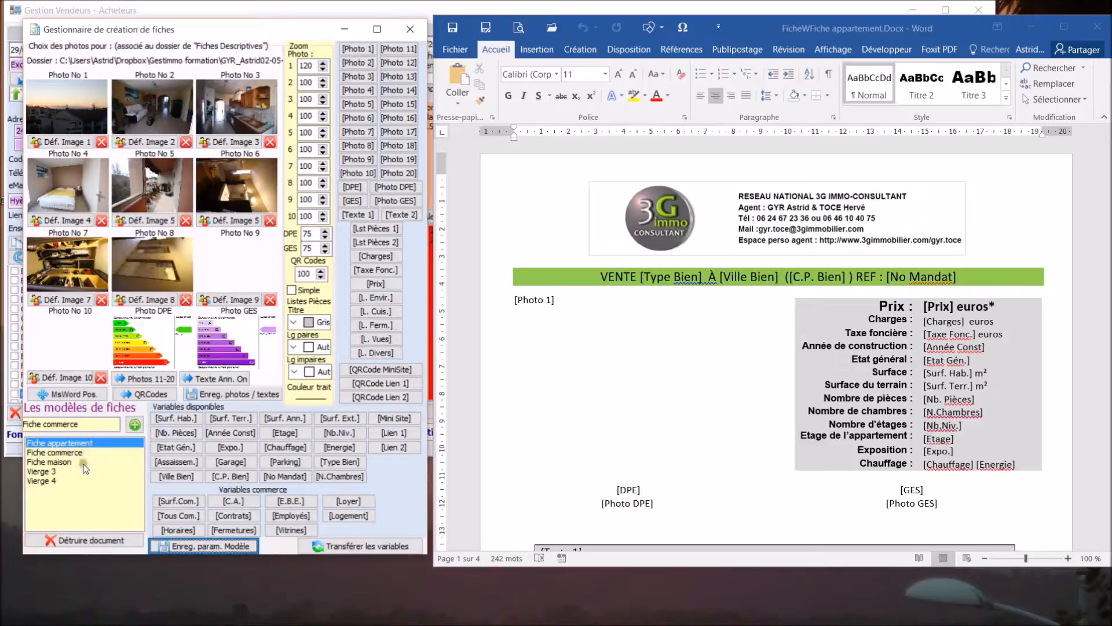
Preview the Fiche maison template, return to Fiche appartement and transfer the property's variables into the document.
left_click(53, 461)
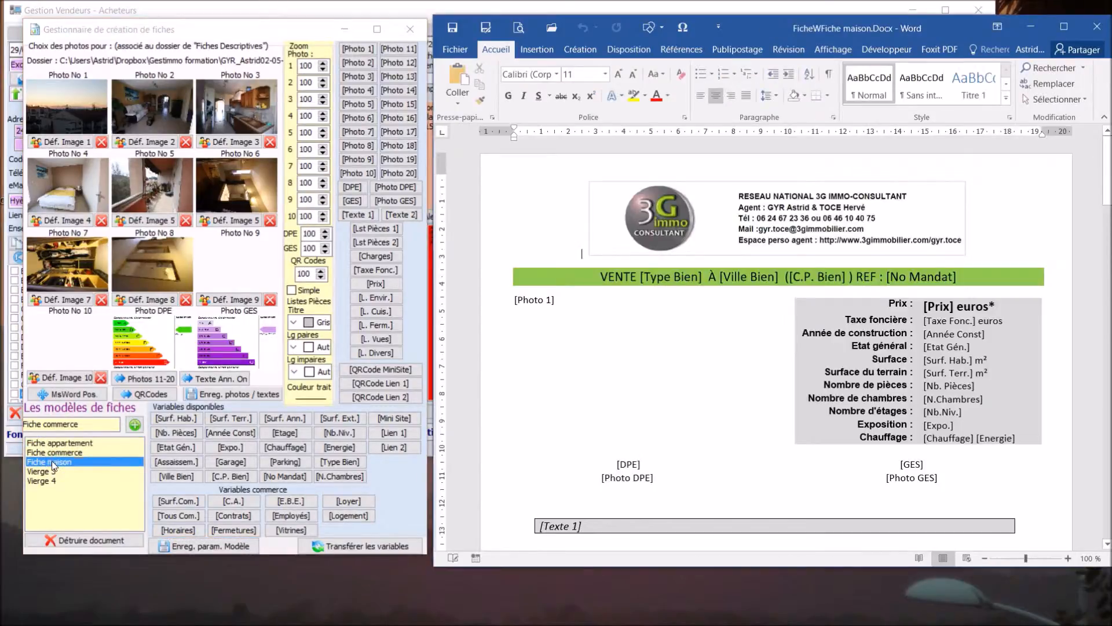
left_click(47, 443)
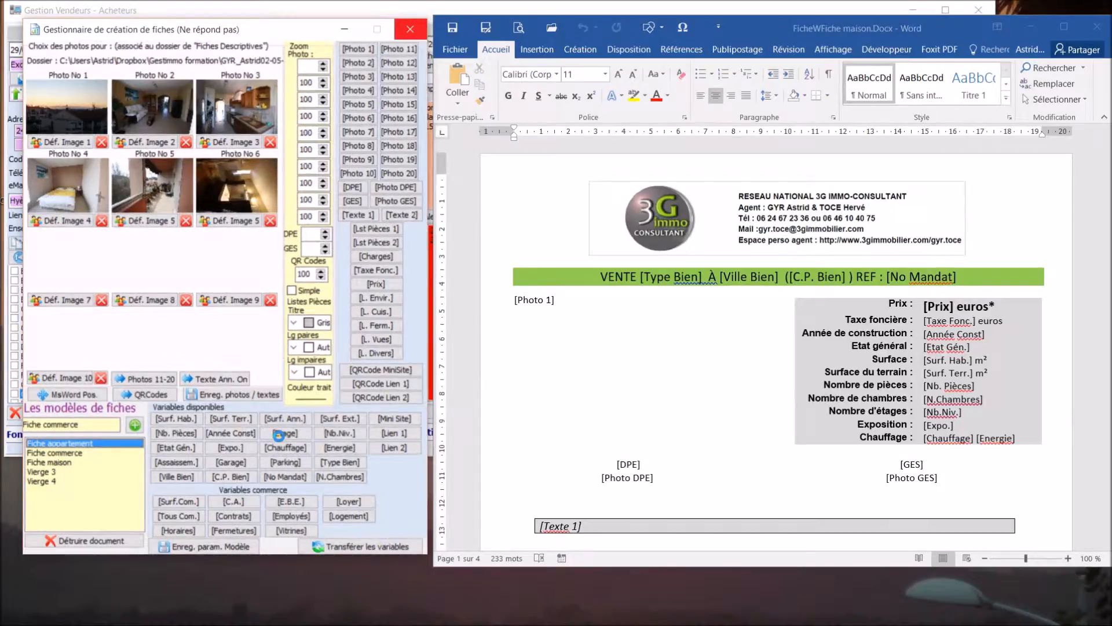
left_click(350, 548)
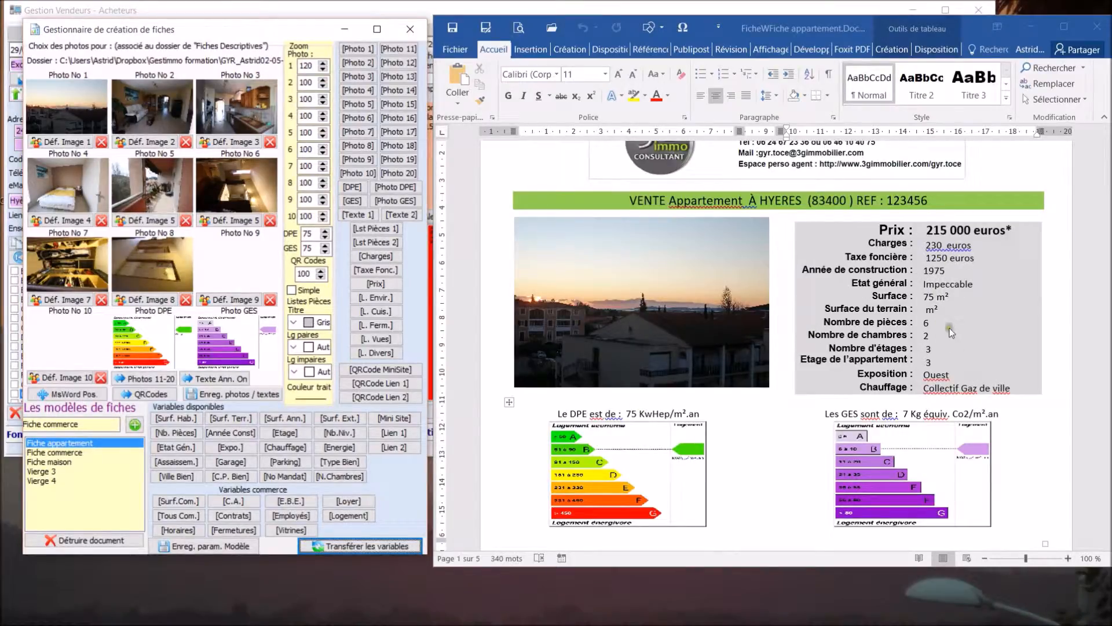
Review the generated sheet from the price details, energy charts and advert text through the rooms table to the miscellaneous information.
scroll(949, 328, "down", 4)
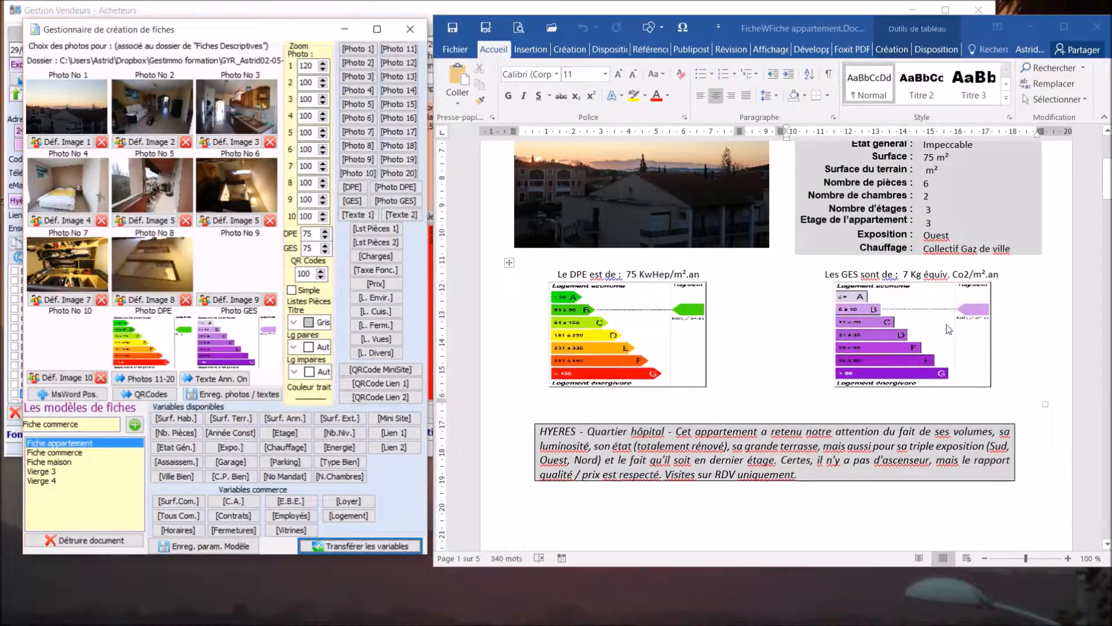
scroll(948, 328, "down", 2)
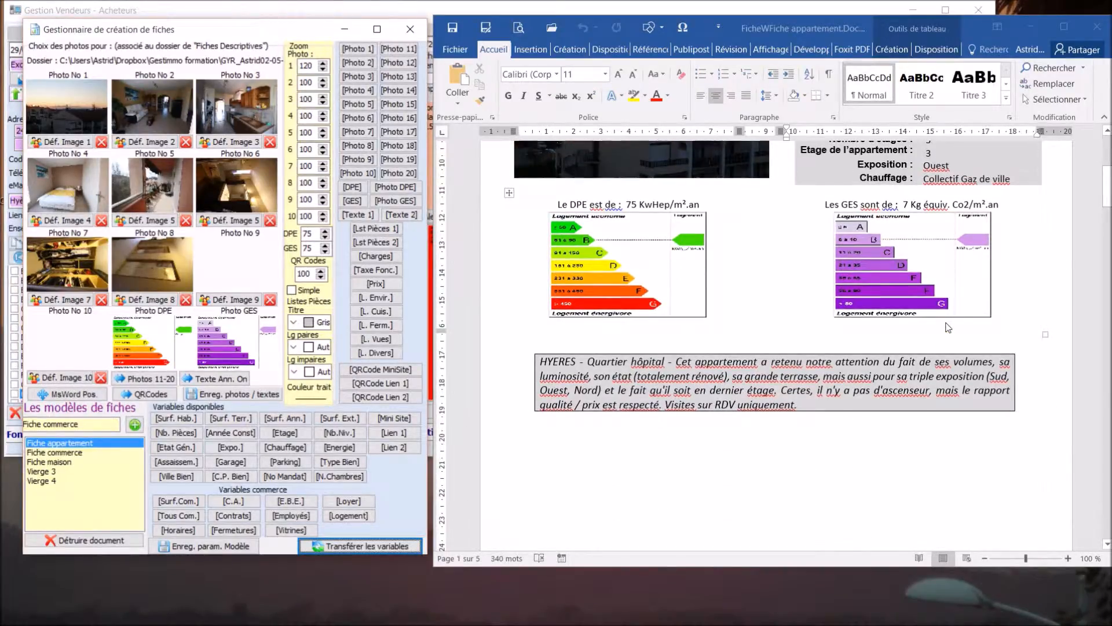
scroll(948, 328, "down", 2)
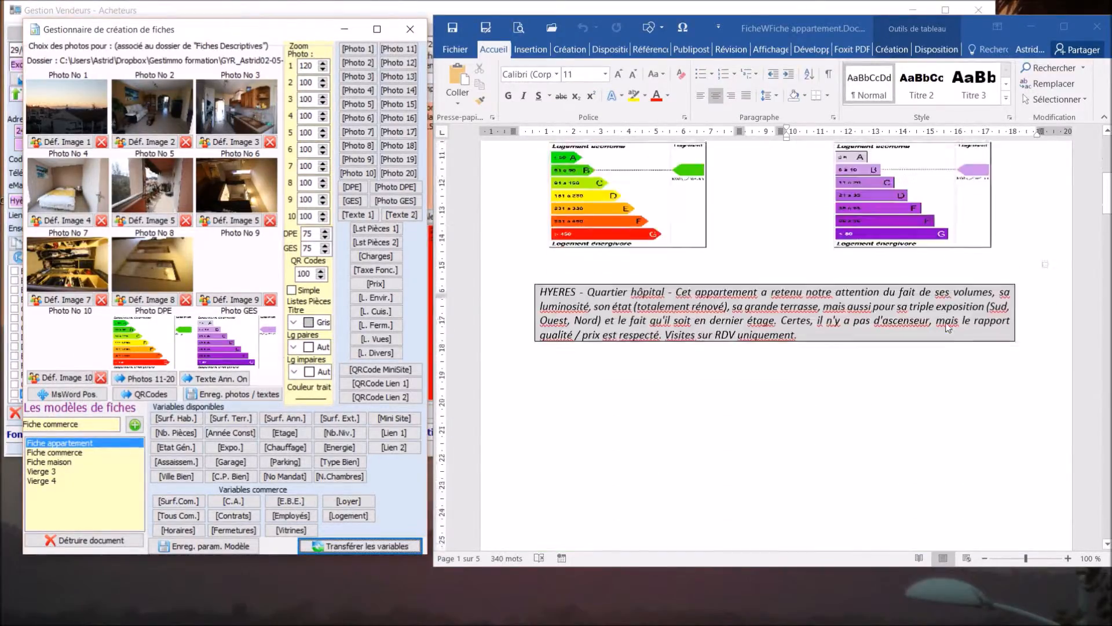
scroll(783, 314, "up", 5)
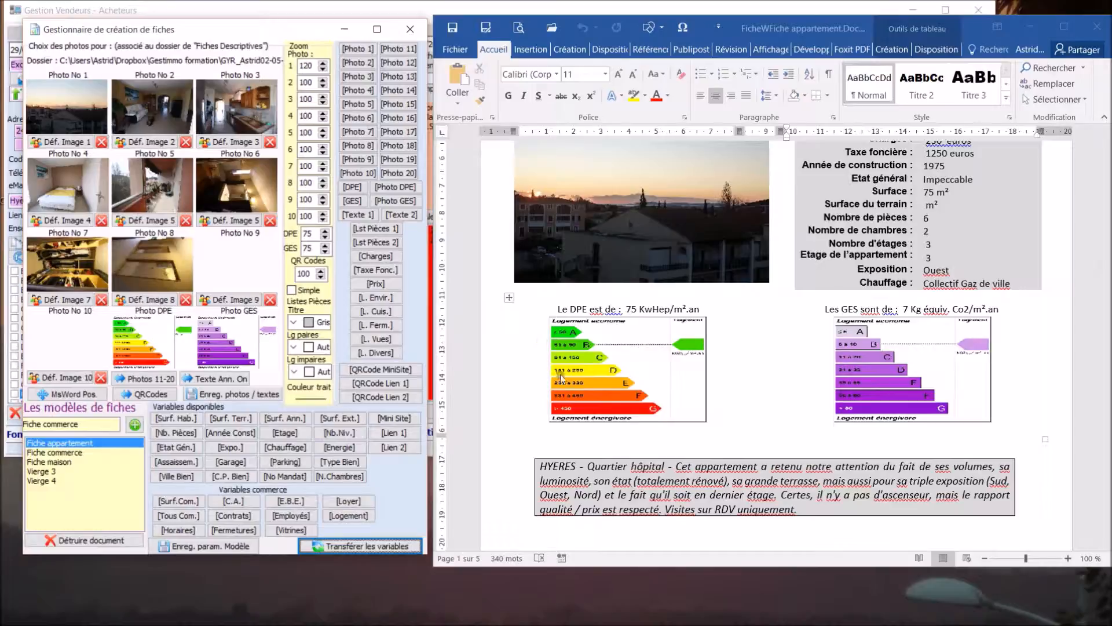
scroll(660, 380, "down", 8)
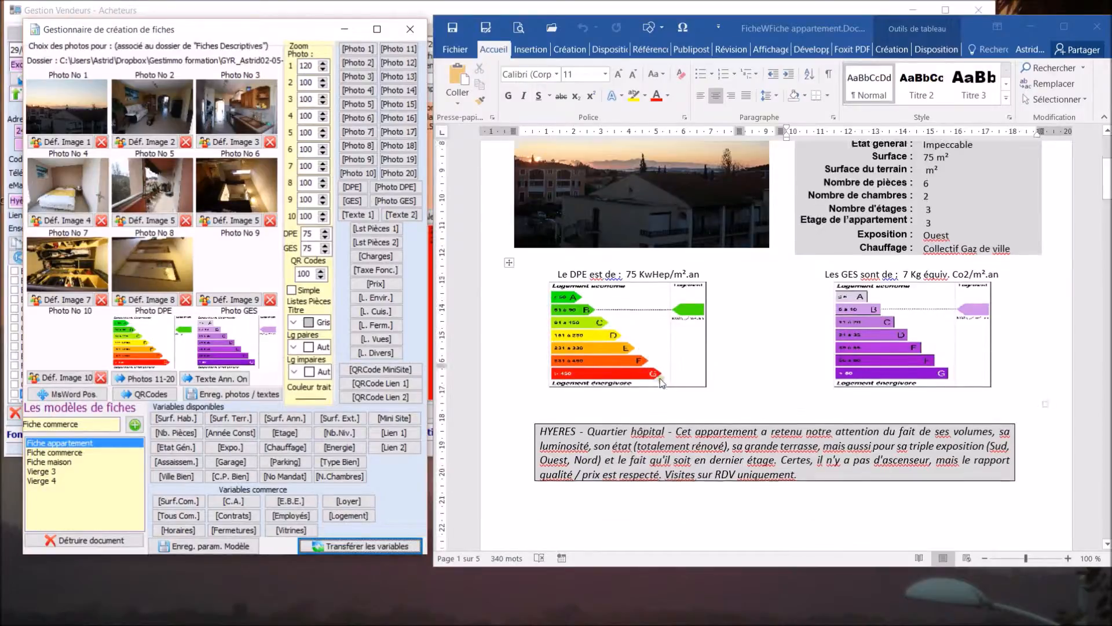
scroll(659, 378, "down", 6)
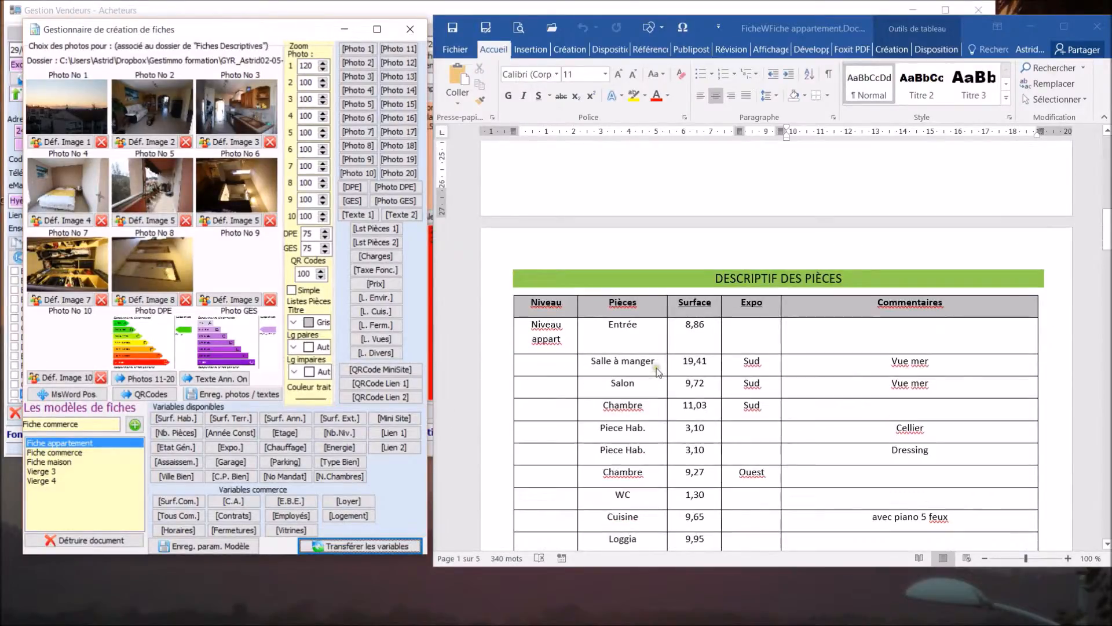
scroll(660, 372, "down", 1)
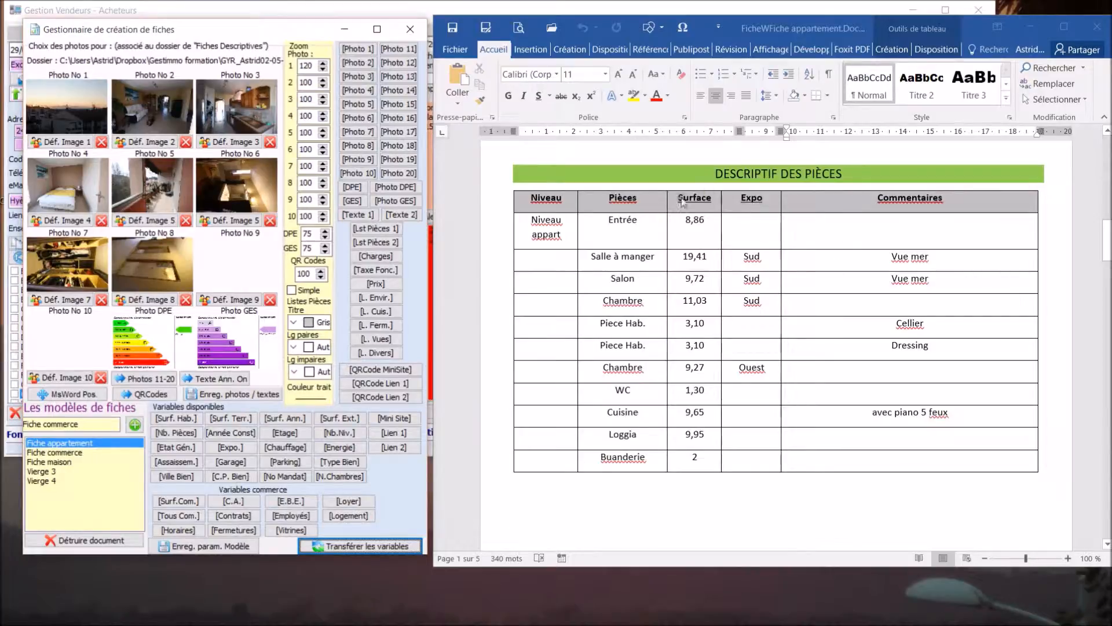
scroll(775, 487, "down", 10)
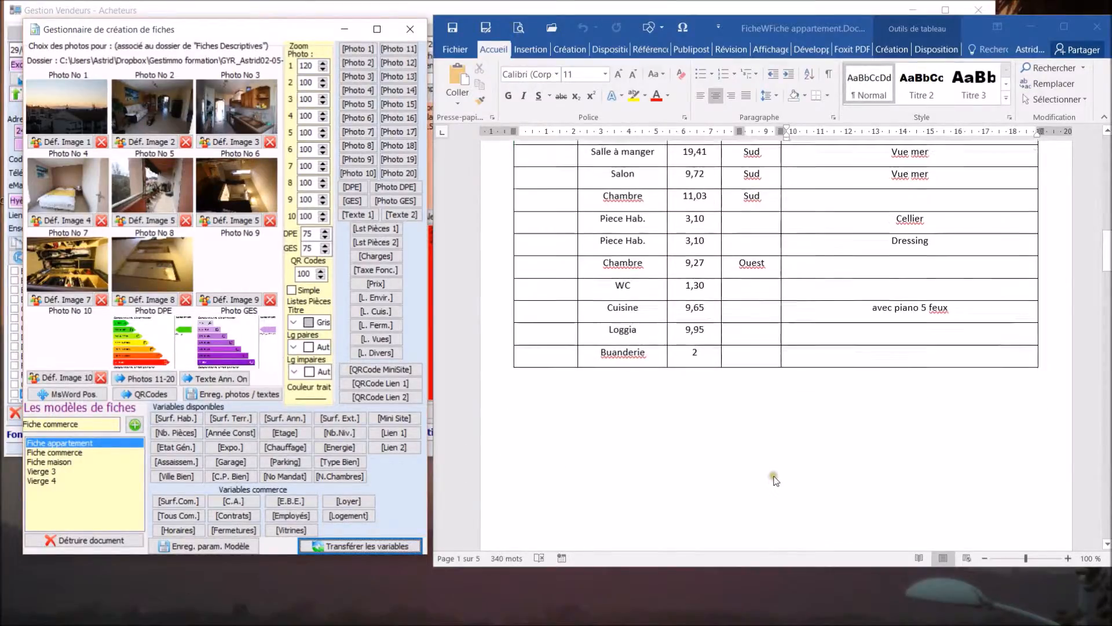
scroll(775, 467, "down", 5)
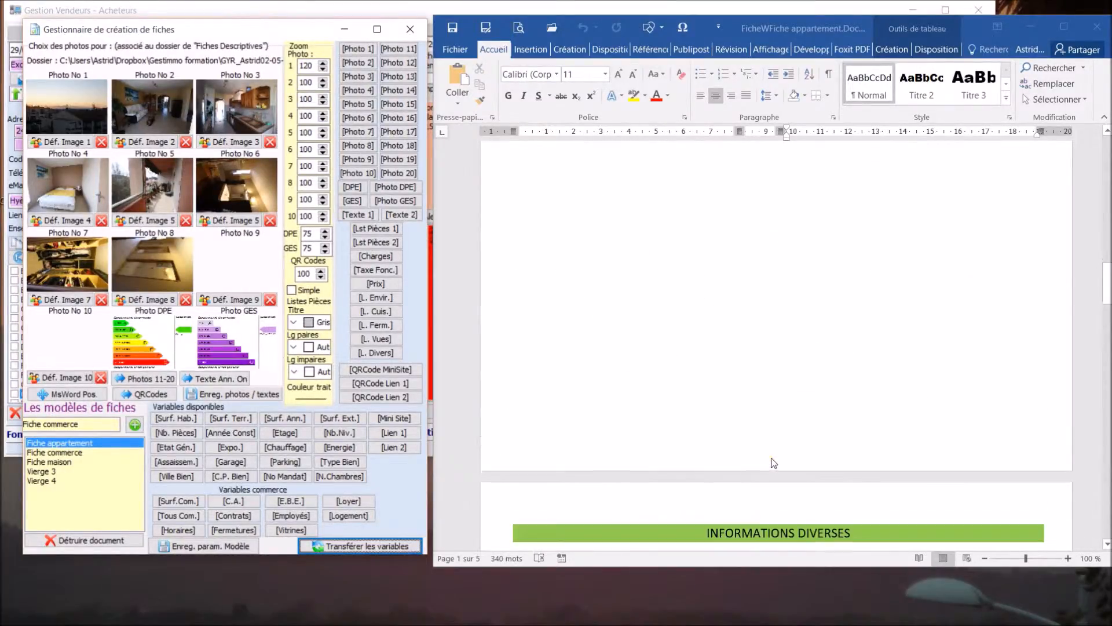
scroll(775, 461, "down", 2)
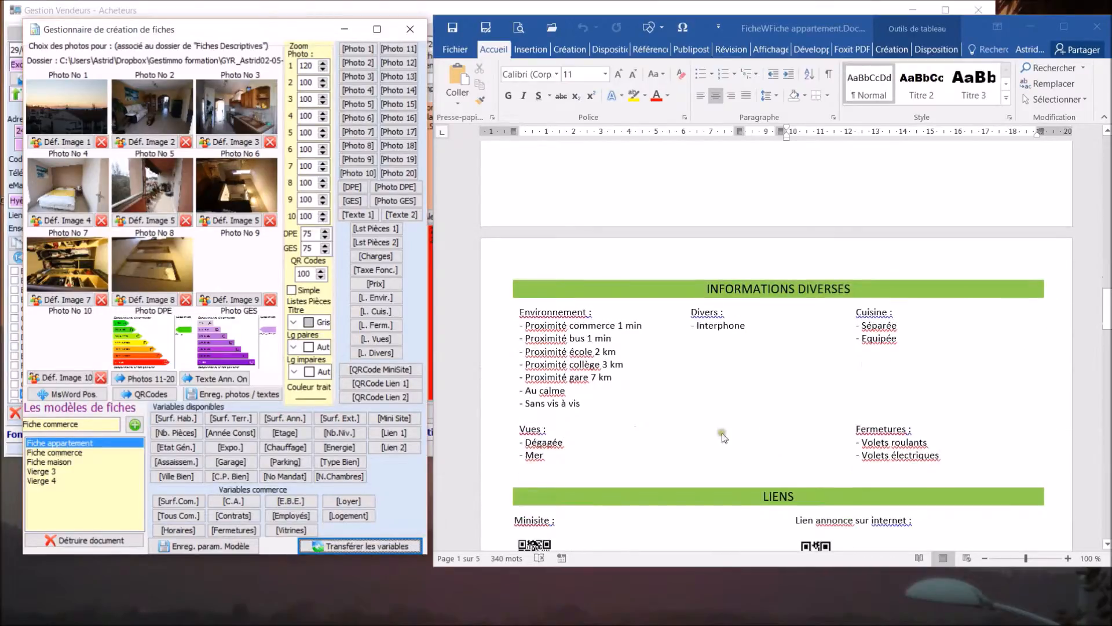
Remove the page break below the rooms table to pull the INFORMATIONS DIVERSES section directly under it.
scroll(722, 426, "up", 3)
scroll(722, 425, "up", 6)
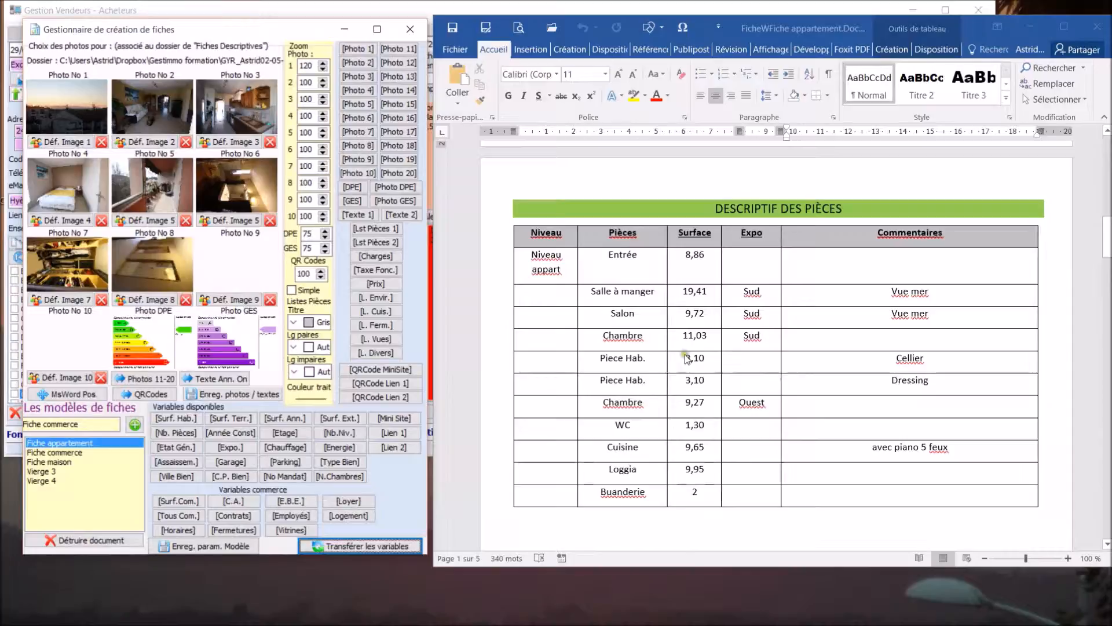
scroll(686, 406, "down", 2)
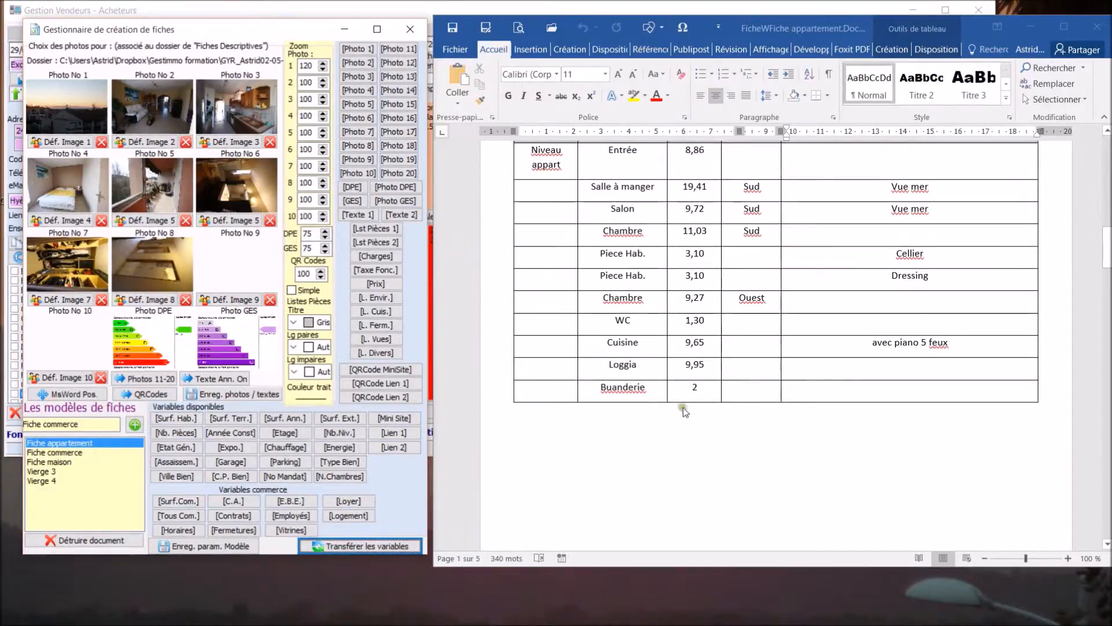
left_click(521, 414)
left_click(525, 415)
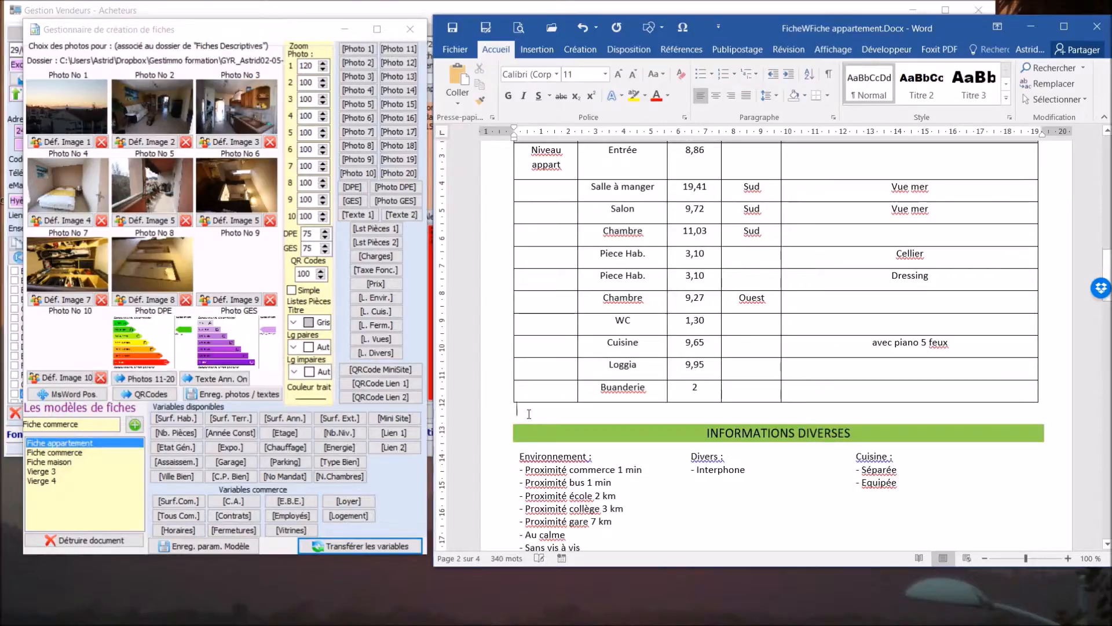
Rotate the sideways bathroom photo in the PHOTOS section 90° counterclockwise so it stands upright.
scroll(529, 413, "down", 8)
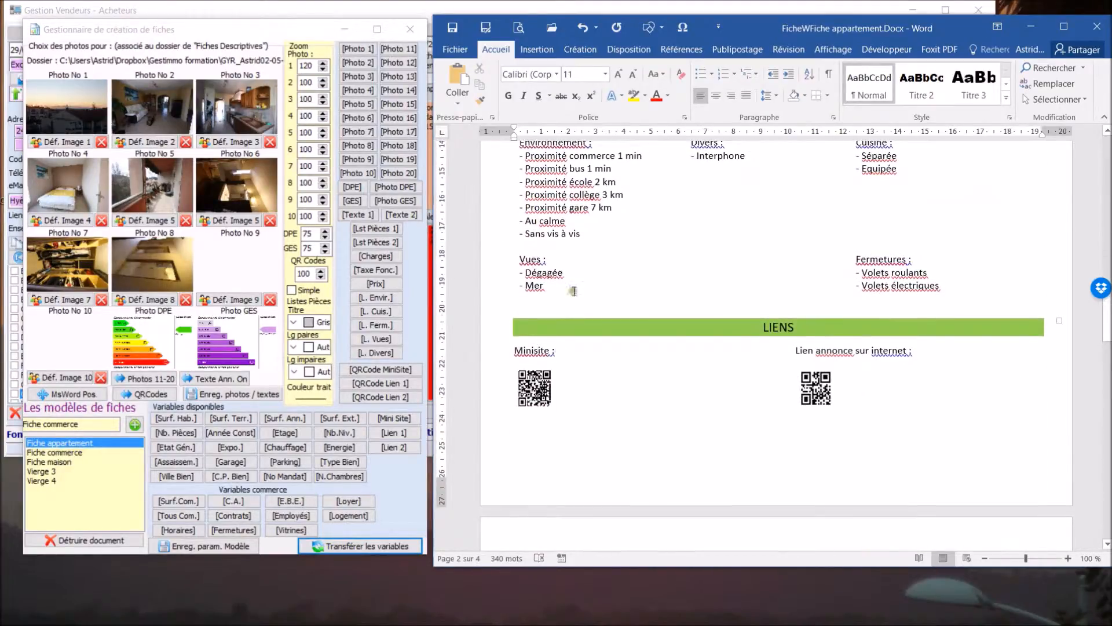
scroll(634, 366, "down", 7)
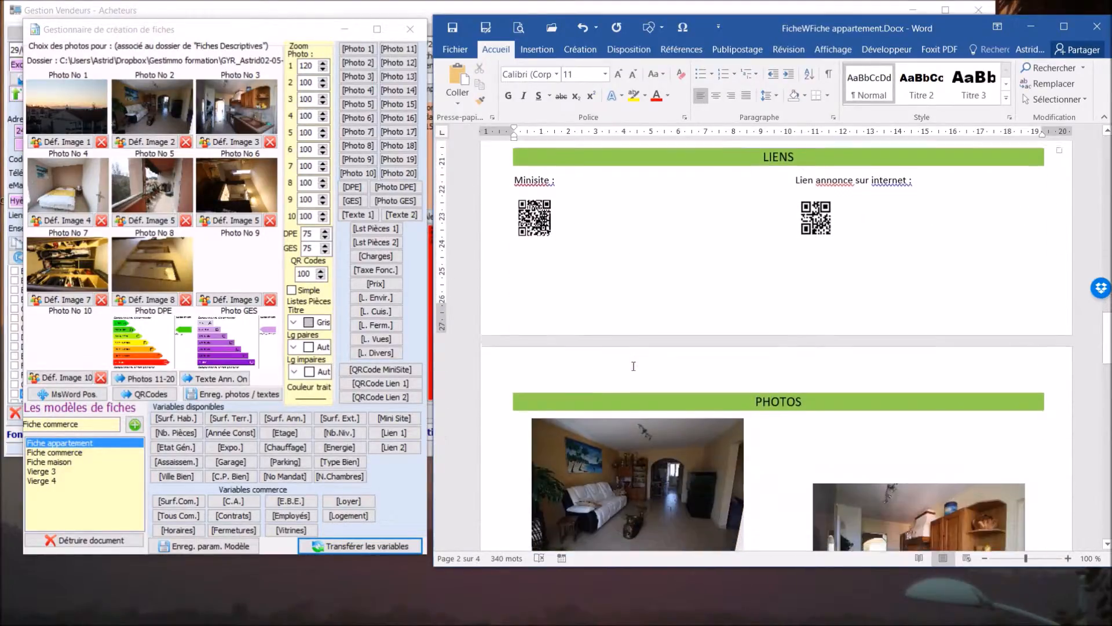
scroll(632, 358, "down", 9)
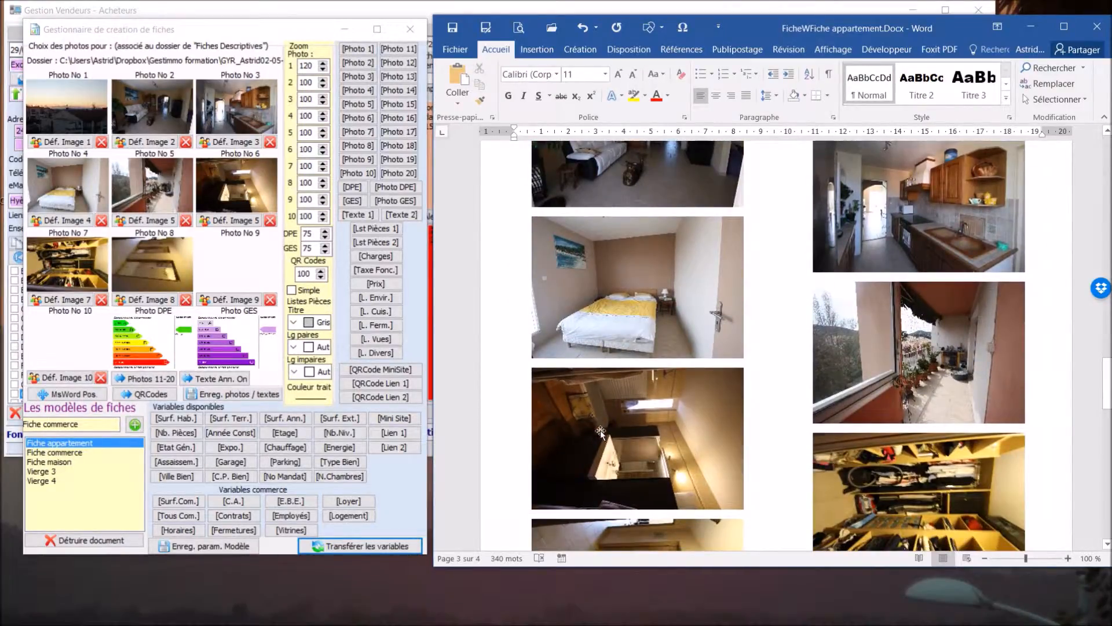
scroll(613, 437, "down", 1)
scroll(613, 437, "up", 4)
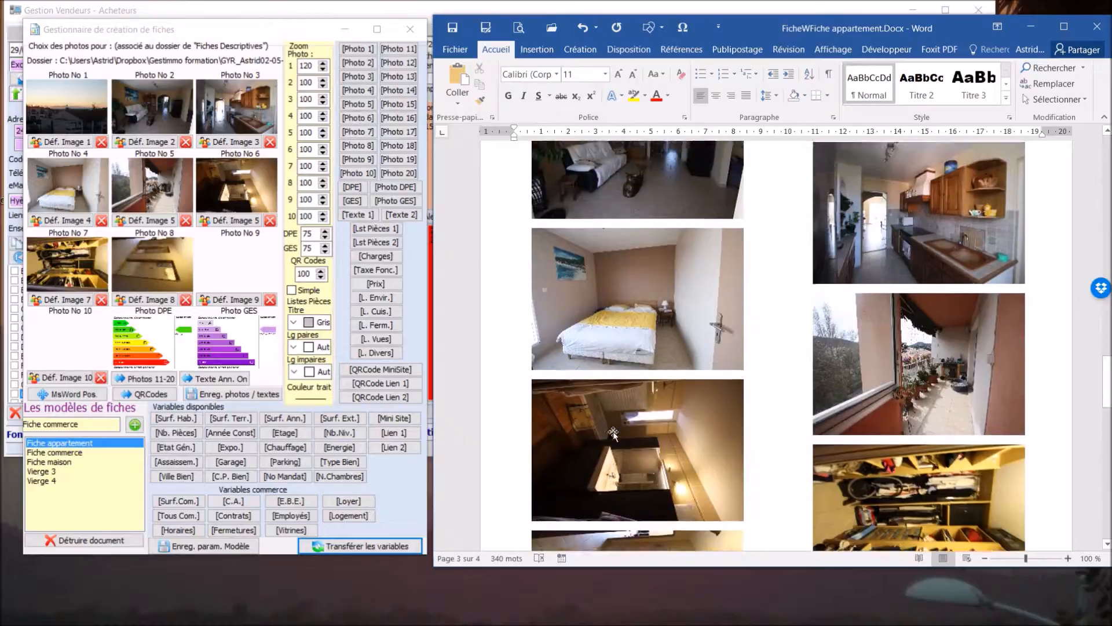
scroll(758, 410, "down", 3)
scroll(758, 410, "down", 1)
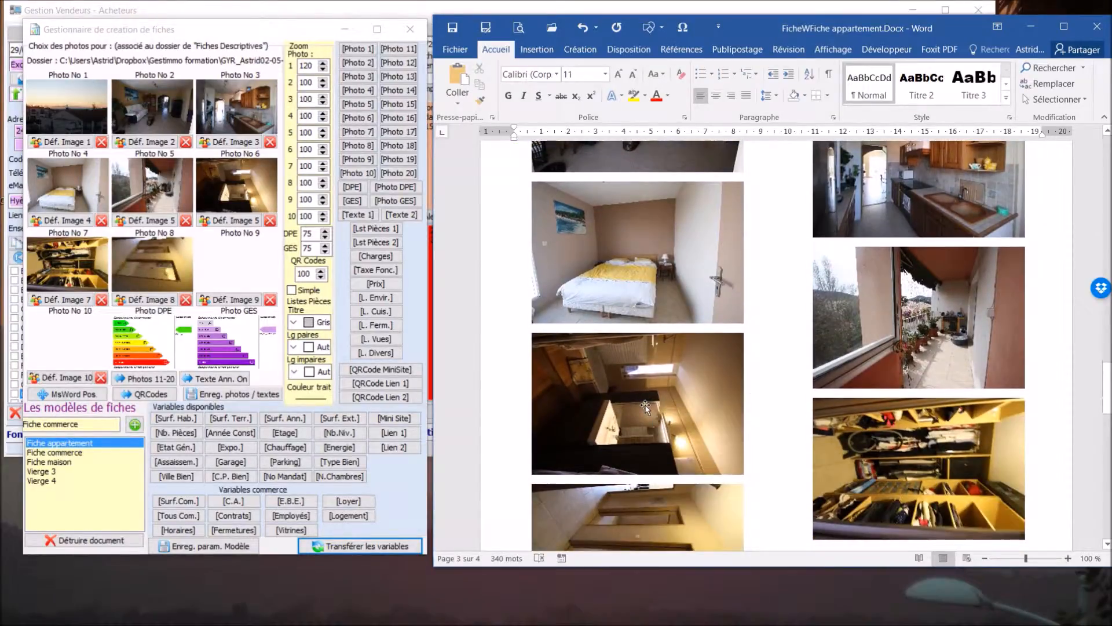
left_click(649, 401)
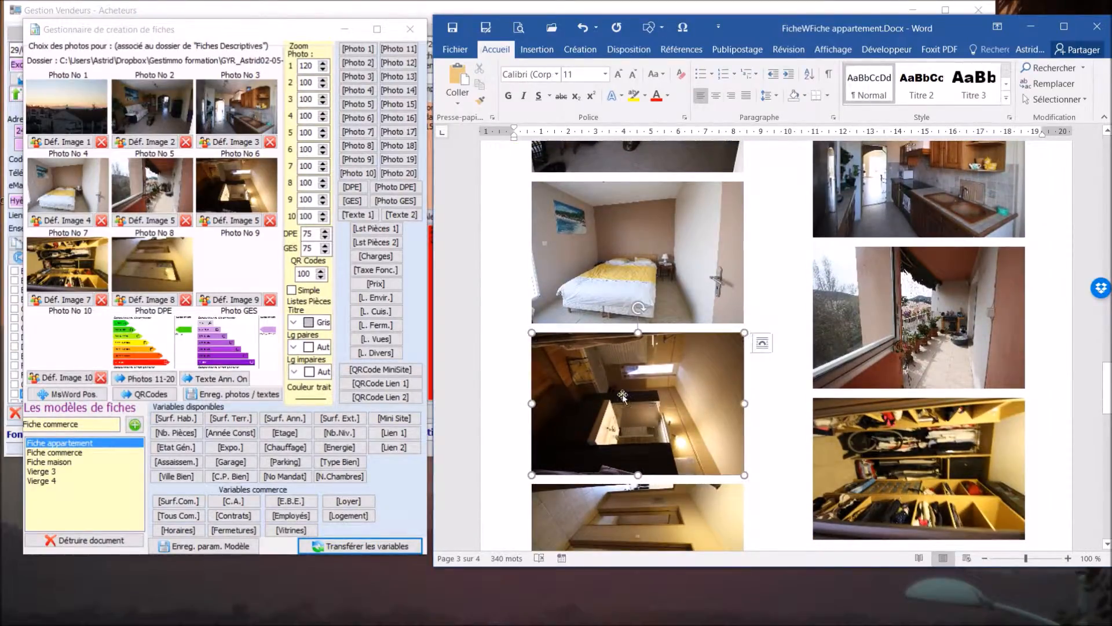
left_click_drag(639, 310, 544, 461)
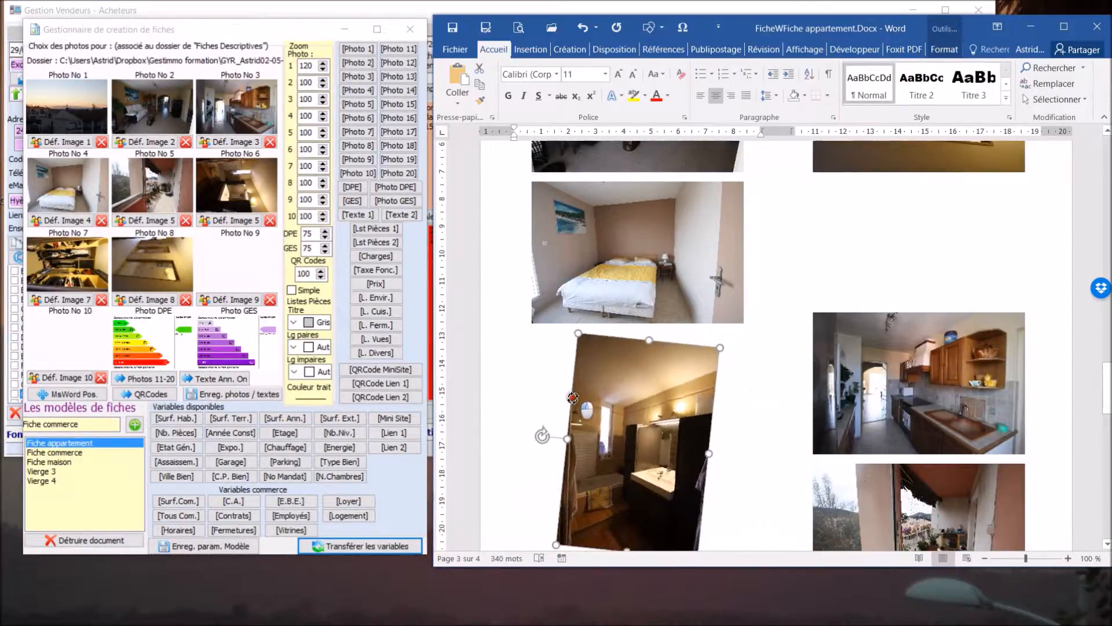
left_click_drag(587, 414, 573, 405)
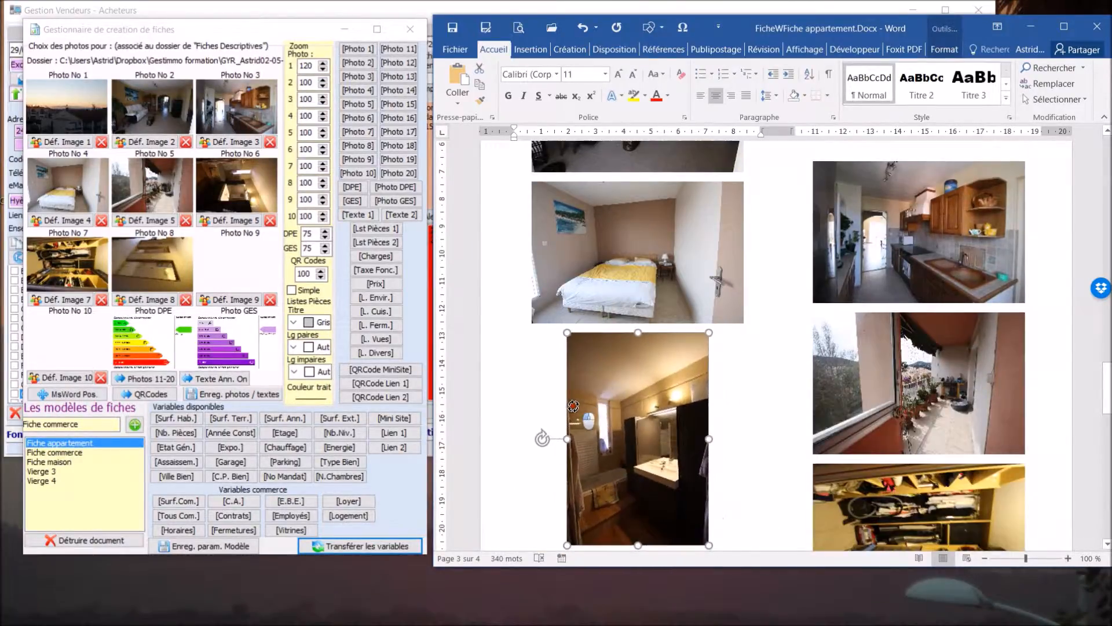
Rotate the sideways closet photo below the balcony photo 90° counterclockwise, then delete it from the PHOTOS section.
scroll(573, 406, "down", 4)
scroll(573, 406, "down", 2)
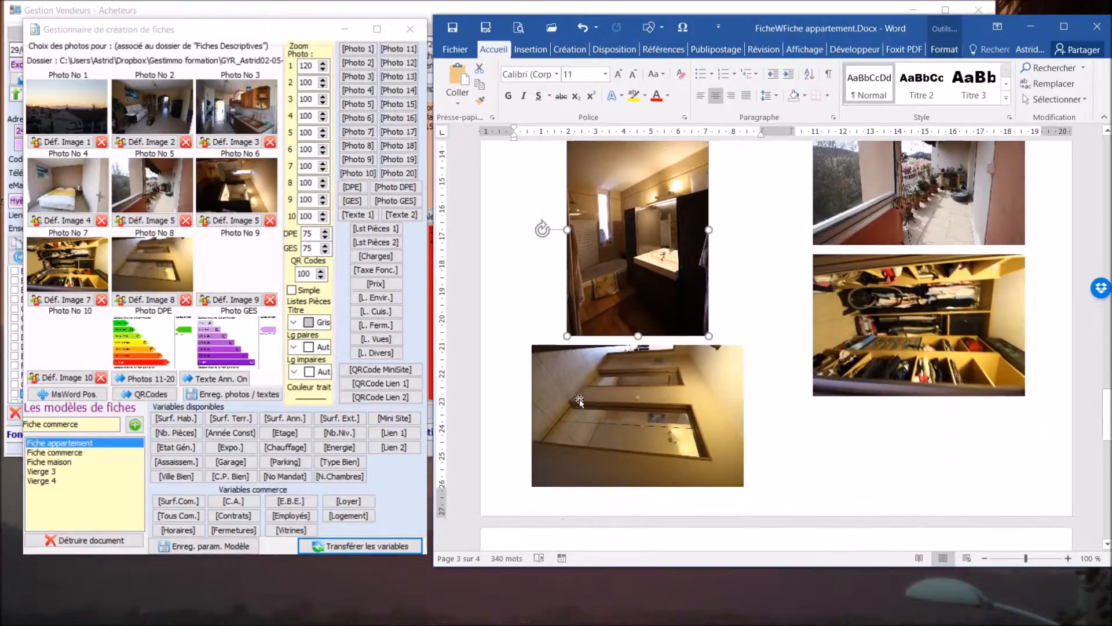
left_click(931, 313)
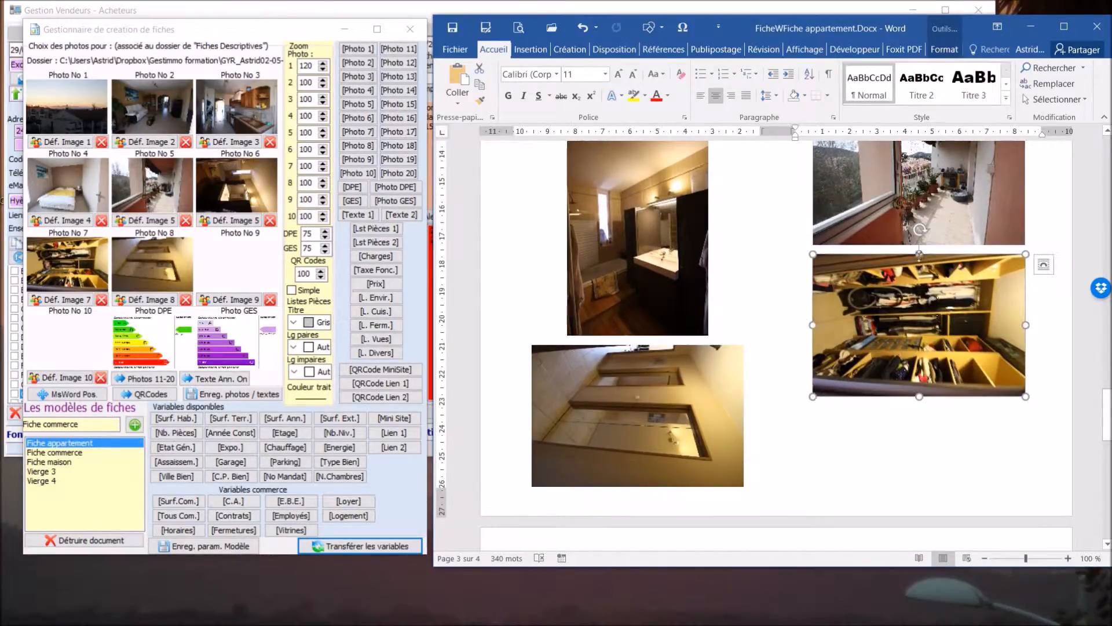
left_click_drag(919, 244, 825, 357)
left_click_drag(855, 320, 849, 359)
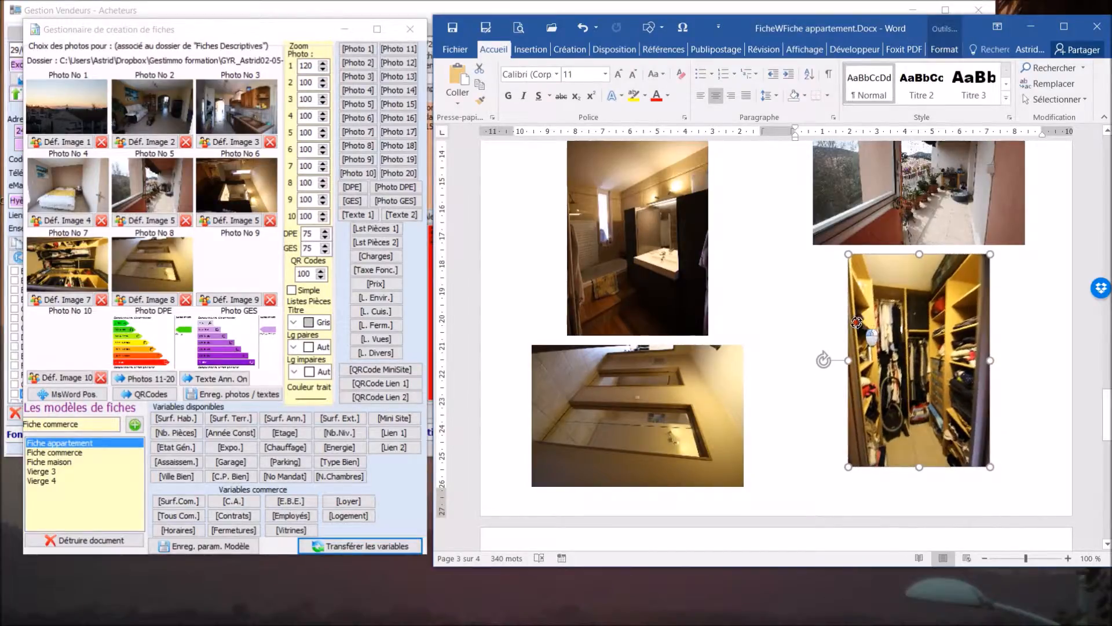
key("Delete")
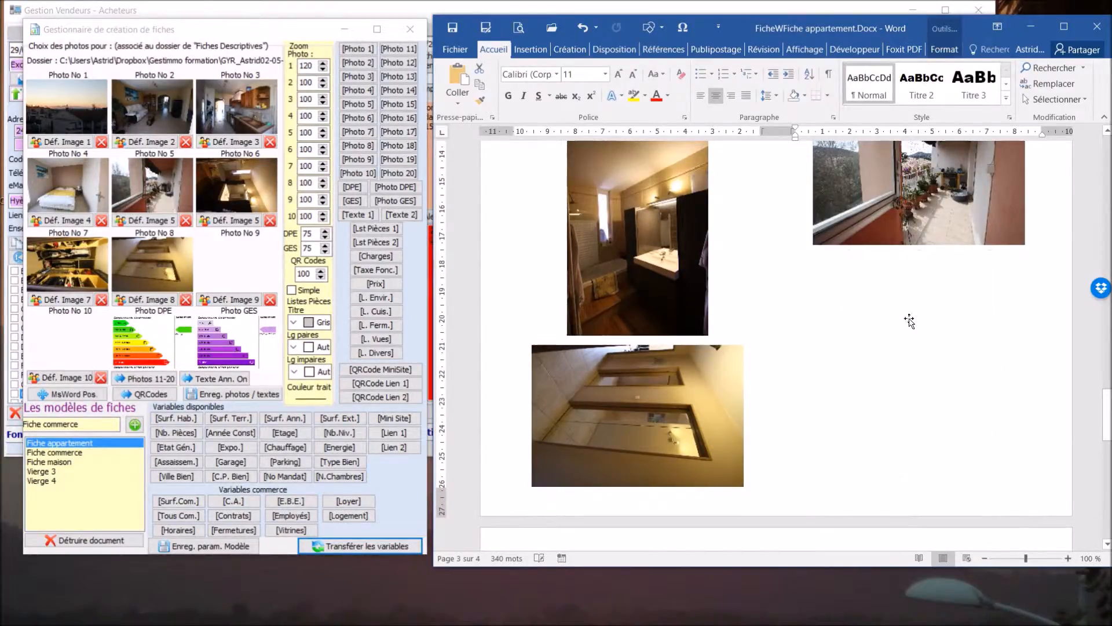
Move the sideways hallway photo into the empty space below the balcony photo and rotate it 90° counterclockwise to stand upright.
left_click_drag(609, 383, 865, 273)
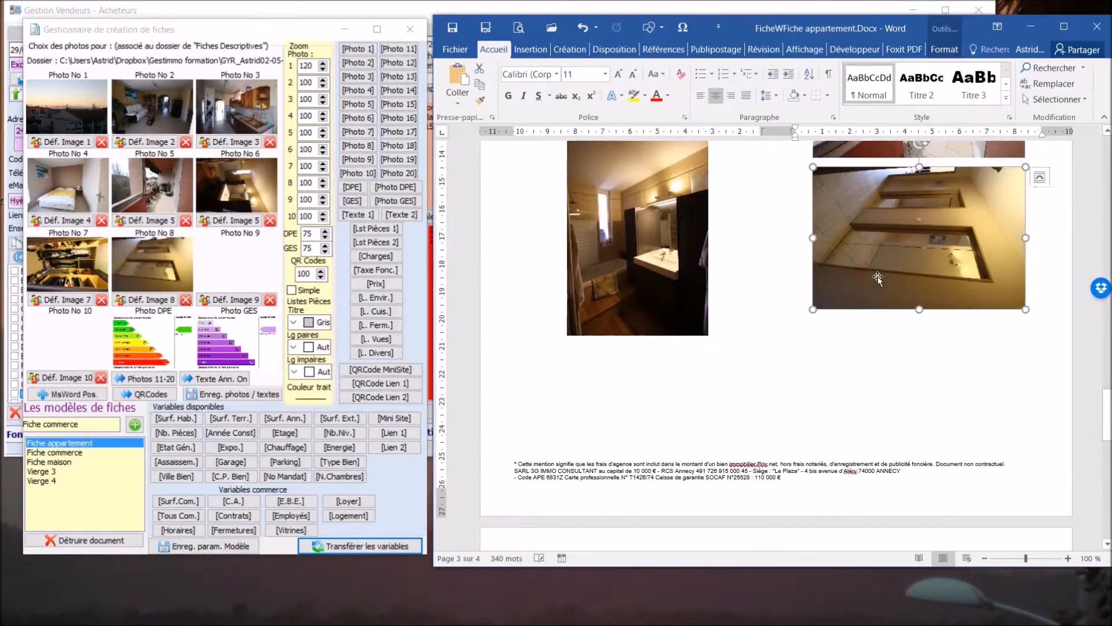
left_click_drag(920, 145, 827, 240)
scroll(827, 241, "up", 7)
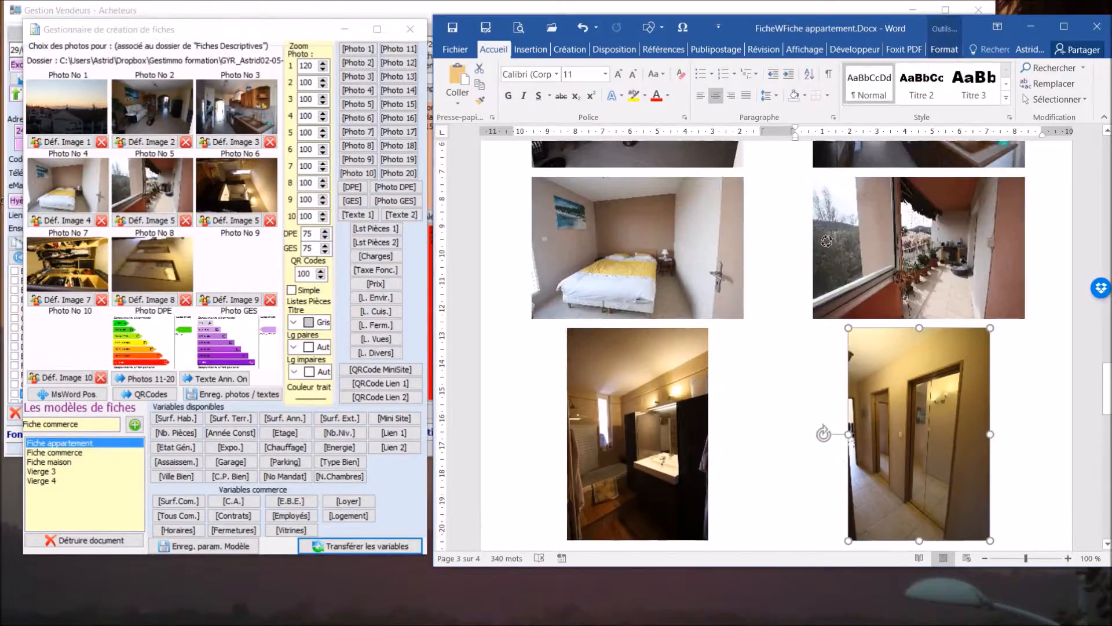
Delete the empty lines below the photos so the agency-fee and legal notice moves up onto page 3.
scroll(826, 240, "down", 4)
scroll(827, 240, "down", 4)
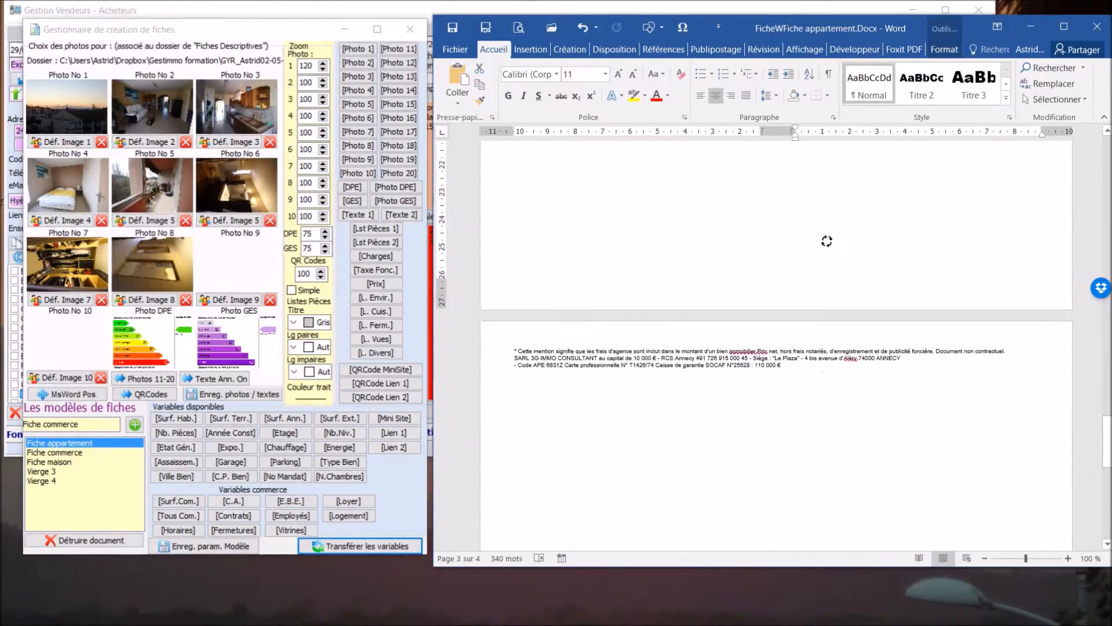
left_click(735, 324)
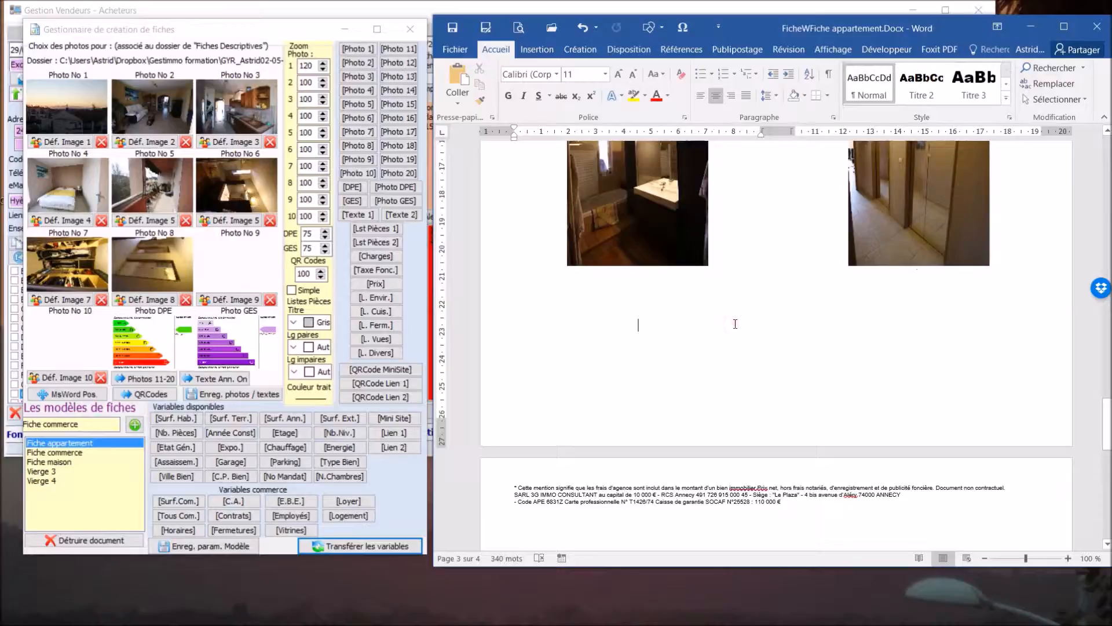
left_click_drag(494, 320, 492, 344)
key("Delete")
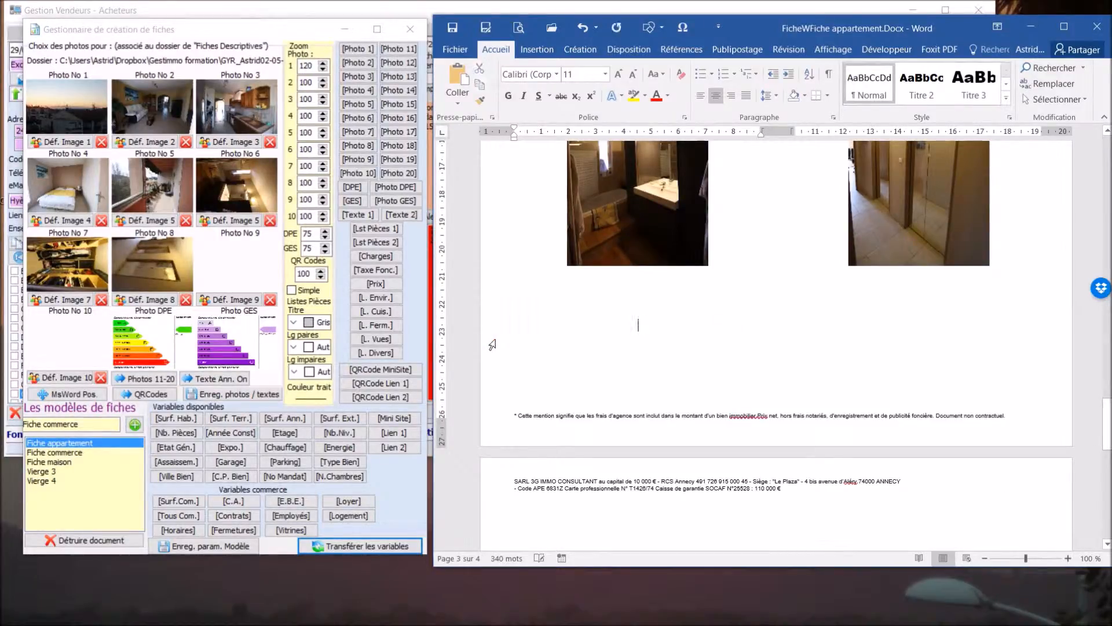
key("ctrl+z")
key("ctrl+z")
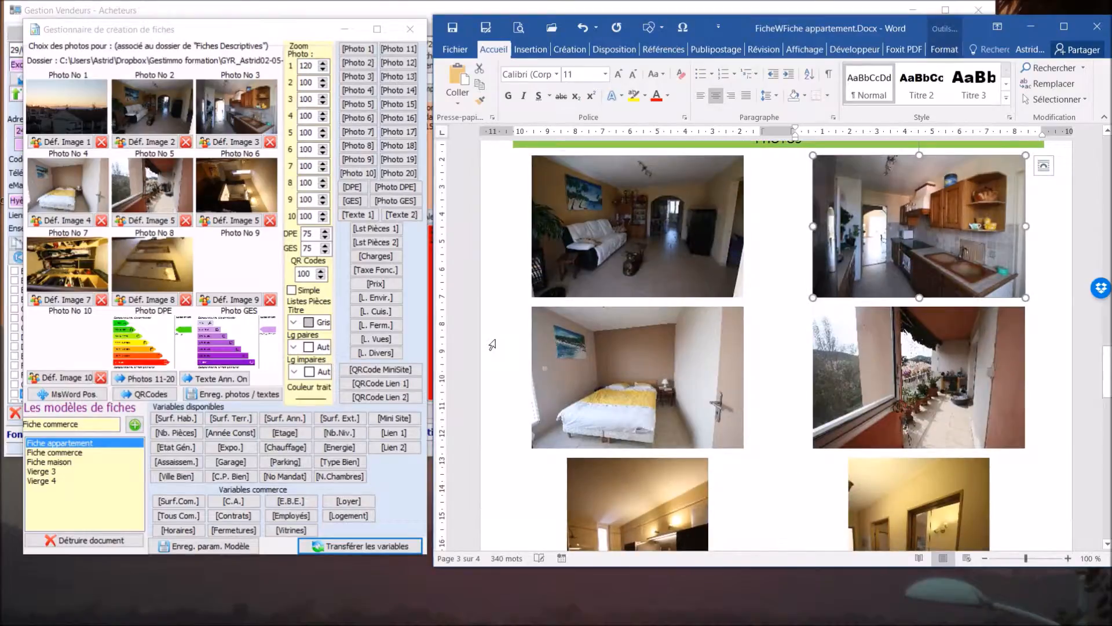
key("ctrl+z")
scroll(494, 344, "down", 5)
scroll(500, 343, "up", 15)
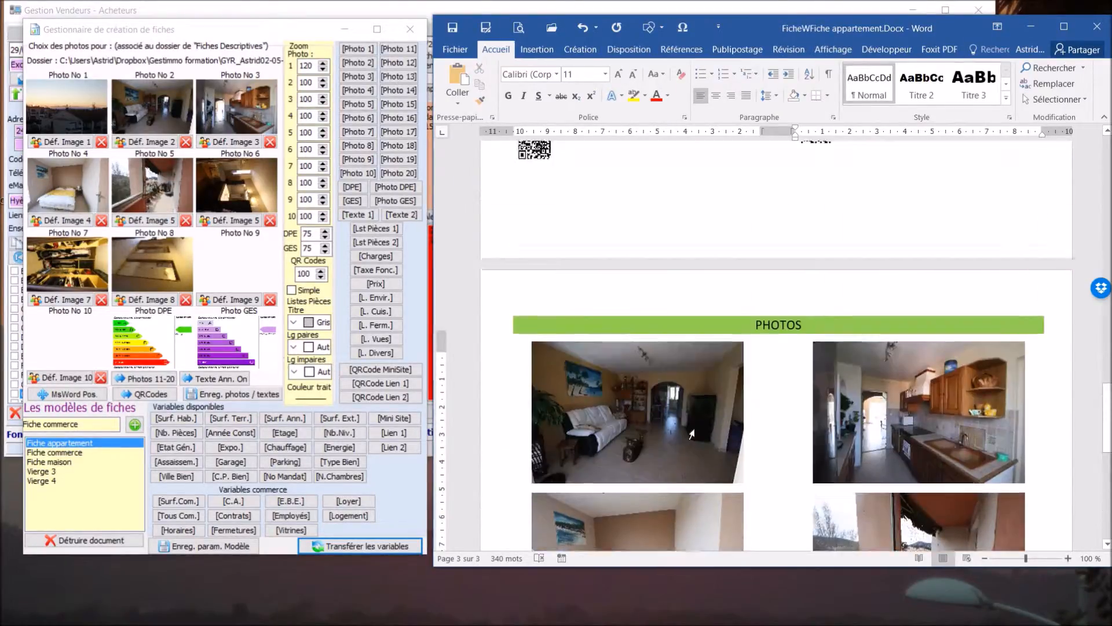
scroll(691, 434, "up", 20)
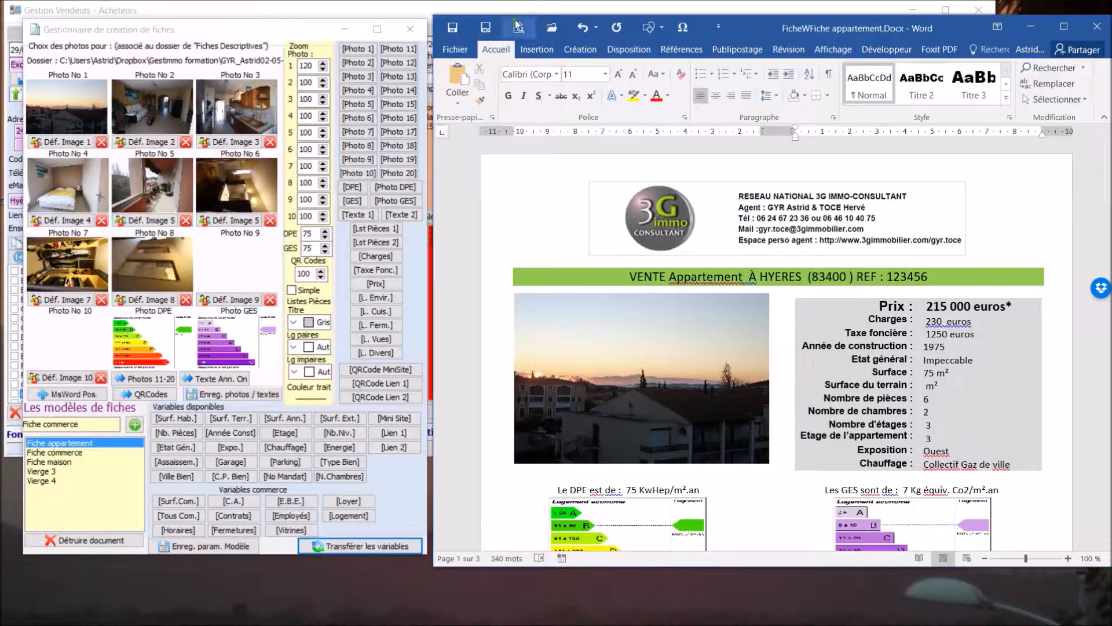
Save a copy of the sheet as the Word document Fiche commerciale in the seller's Documents folder under AA_Vendeurs.
left_click(486, 27)
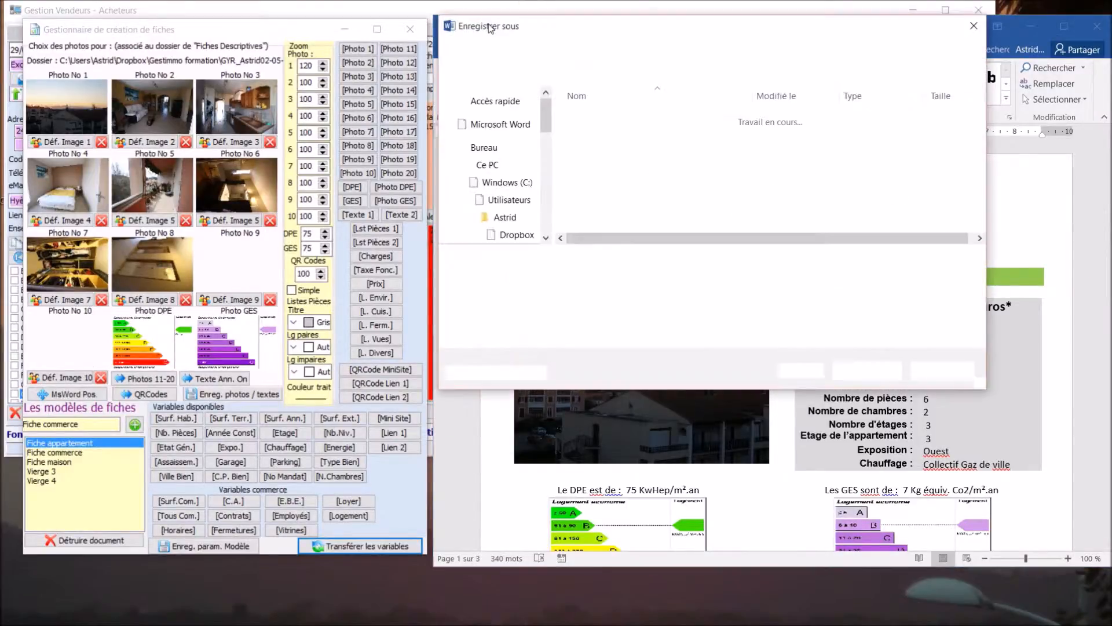
left_click(609, 134)
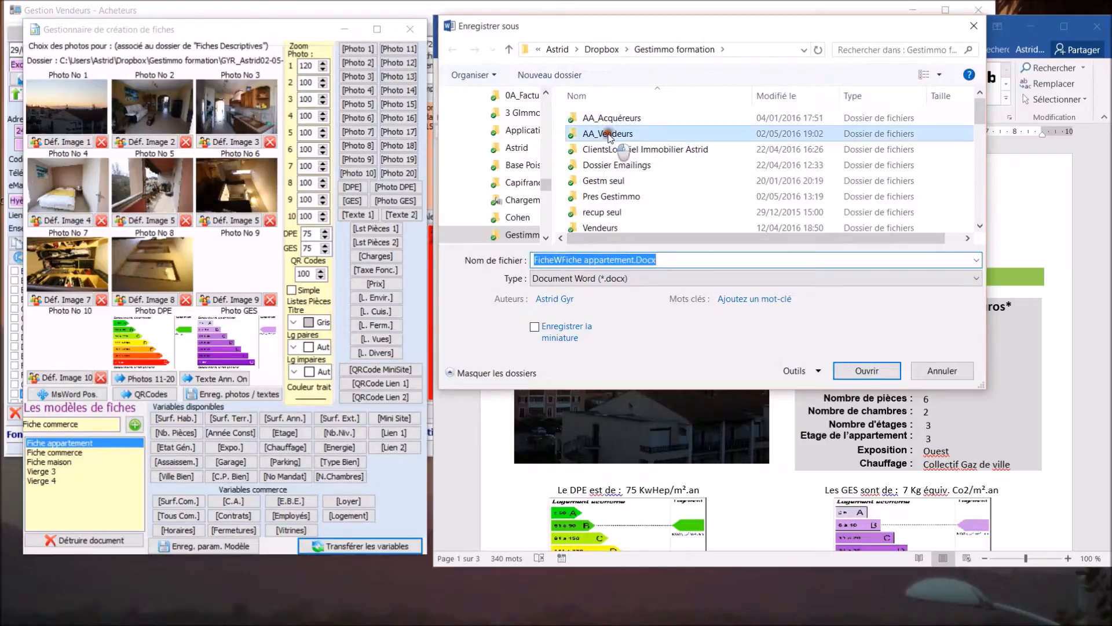
double_click(609, 134)
left_click(608, 149)
double_click(608, 149)
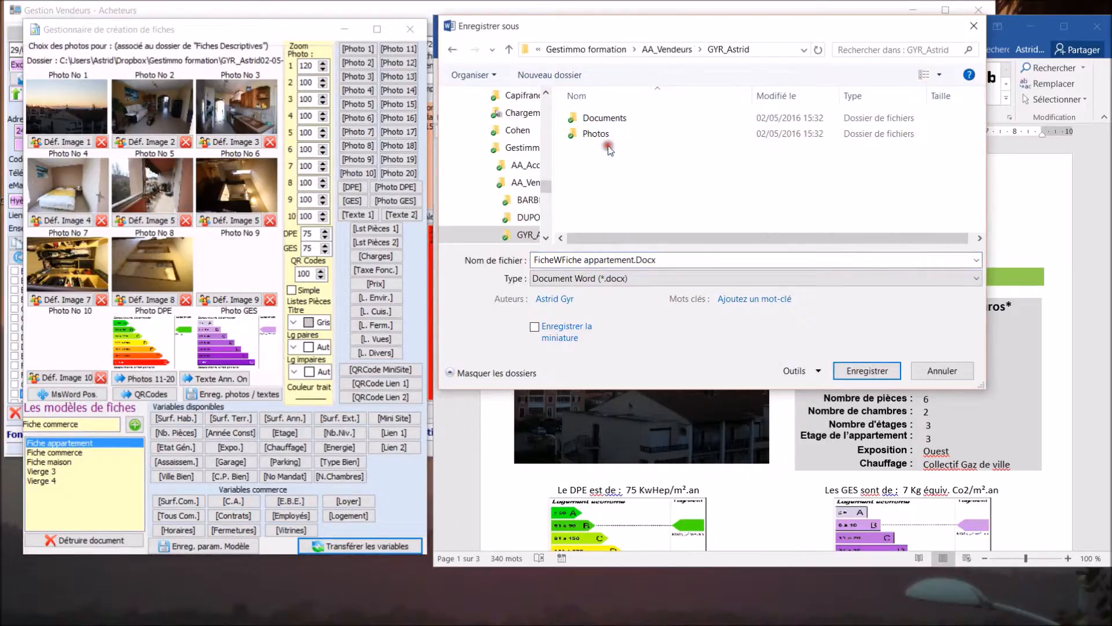
triple_click(699, 265)
type("F")
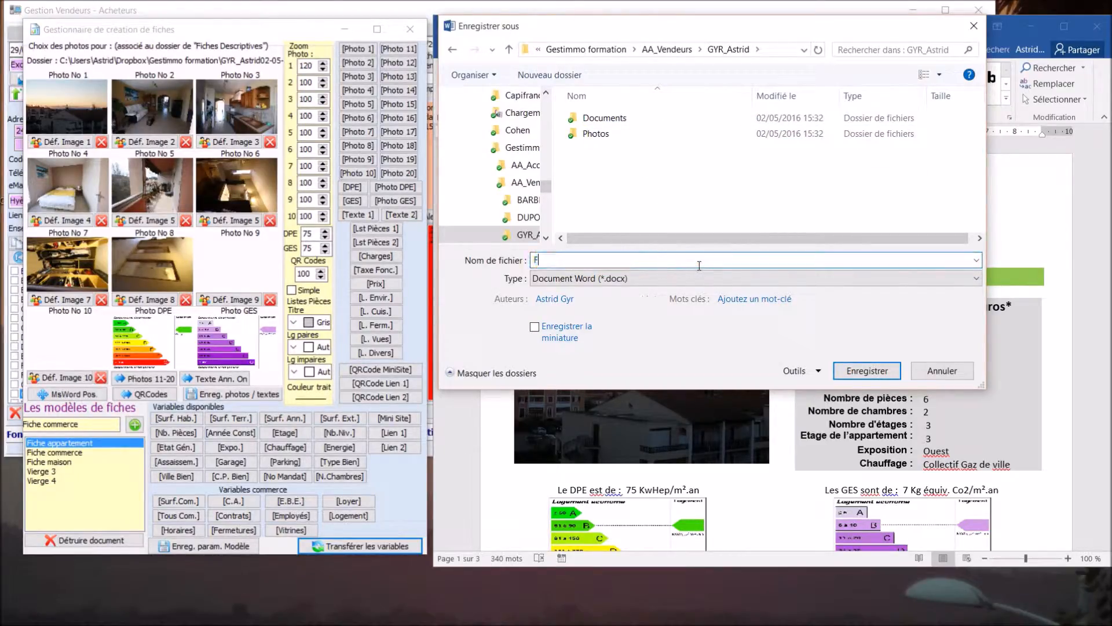
type("iche commerciale")
double_click(606, 118)
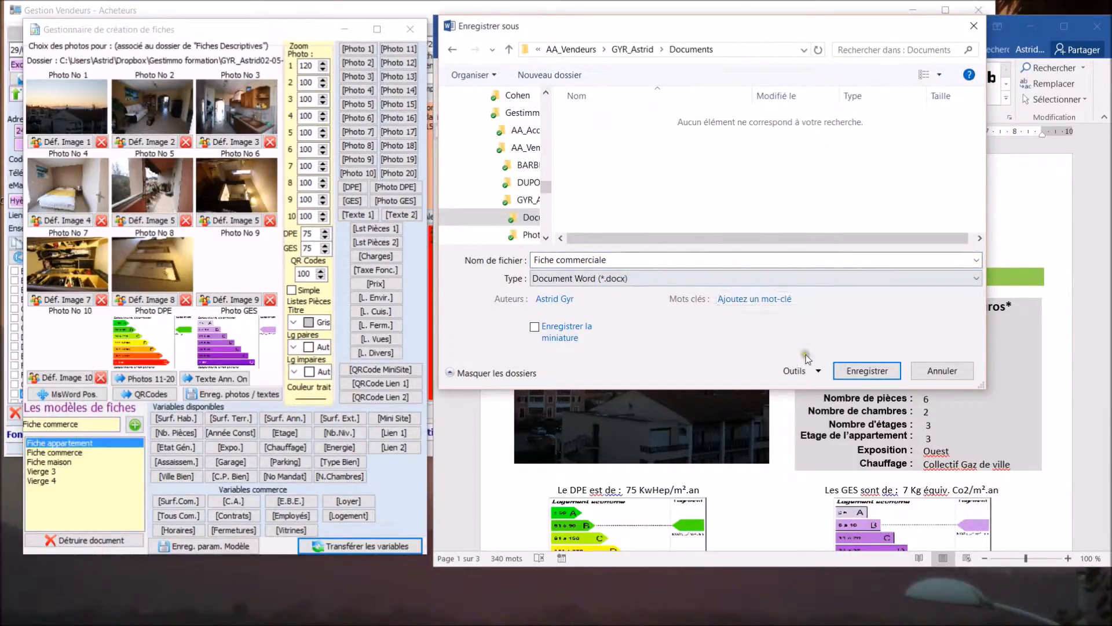
left_click(866, 373)
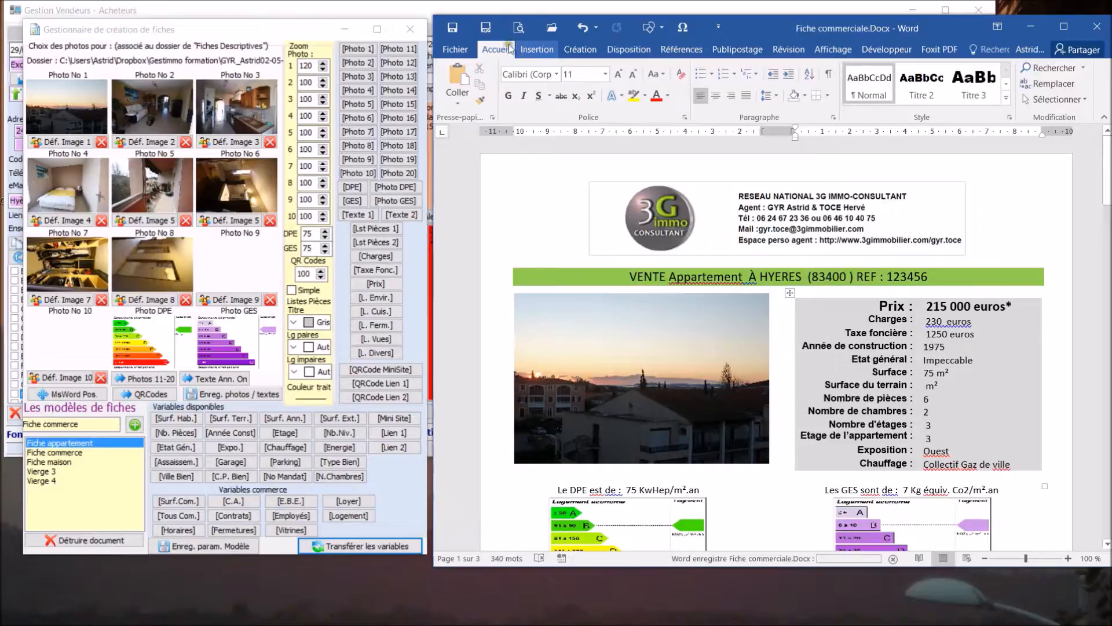
Save the sheet also as Fiche commerciale.pdf in the same Documents folder, using the PDF file type.
left_click(487, 27)
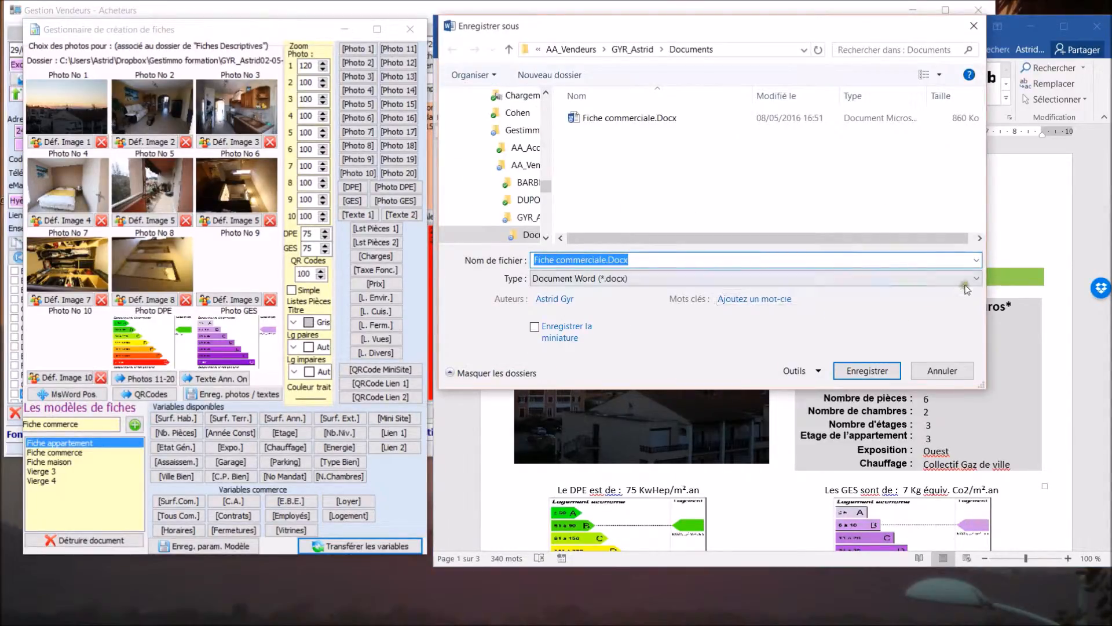
left_click(978, 281)
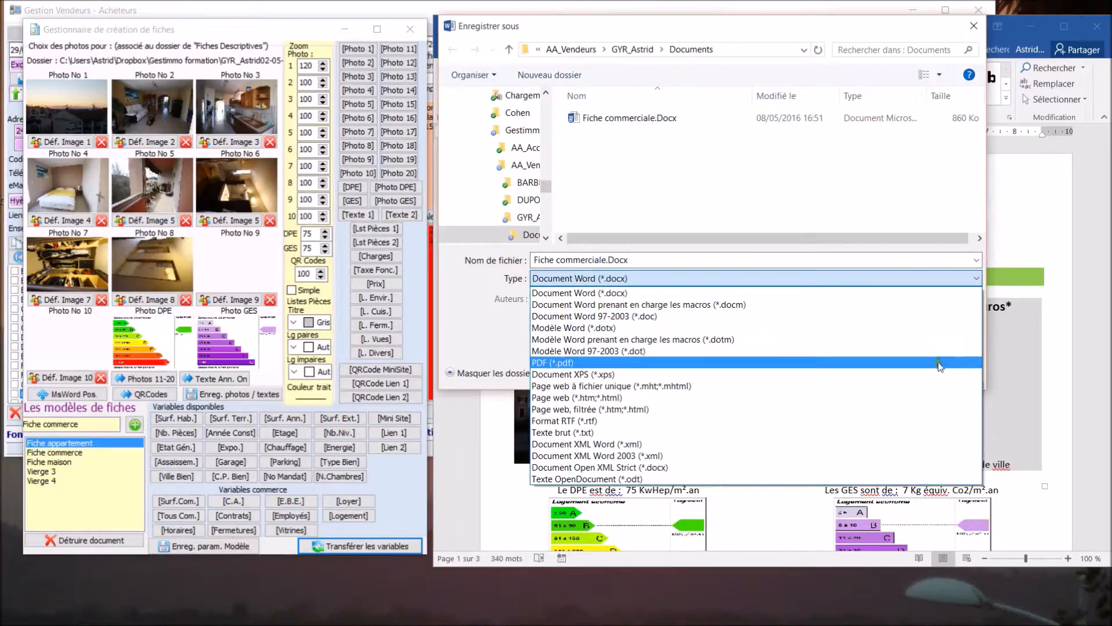
left_click(537, 363)
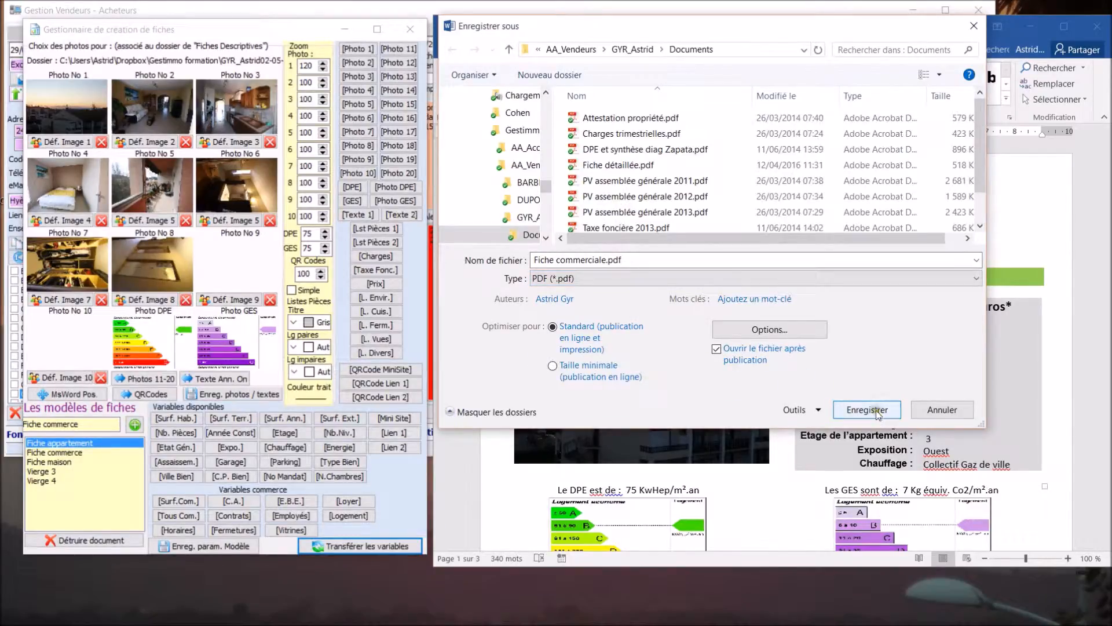
left_click(879, 413)
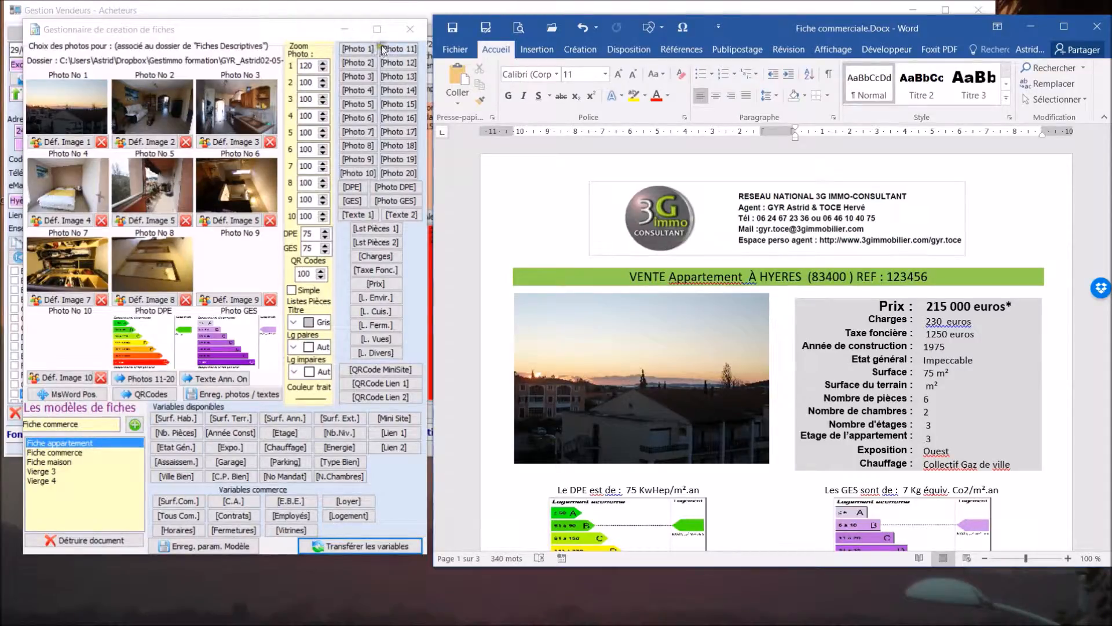
Back in Gestion Vendeurs - Acheteurs, attach Fiche commerciale.pdf to the seller's record and check it in the enlarged view.
left_click(410, 29)
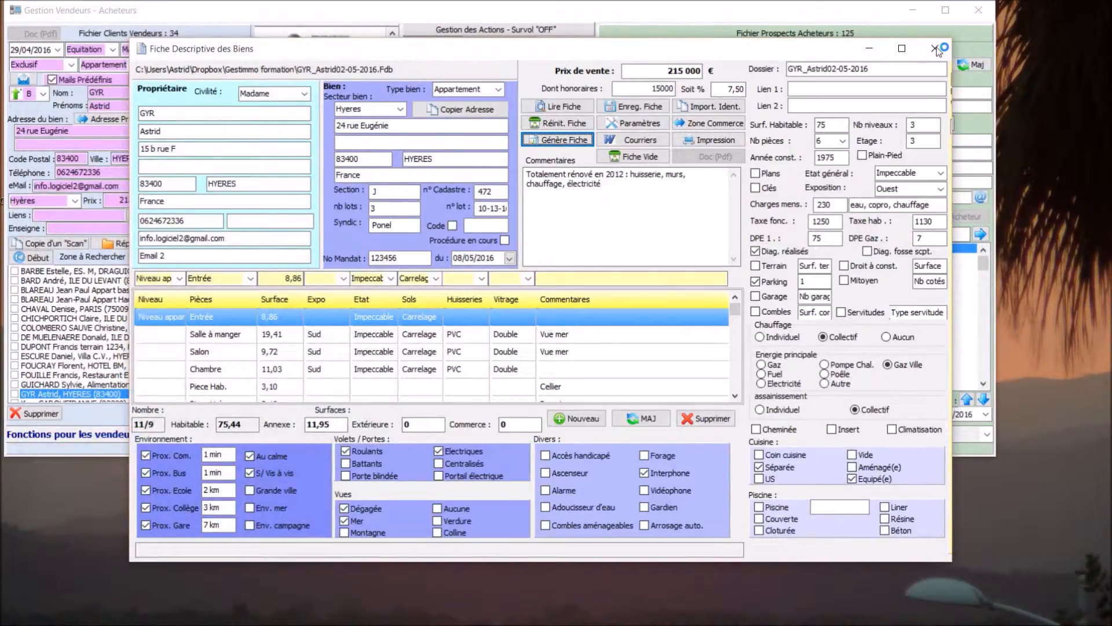
left_click(936, 49)
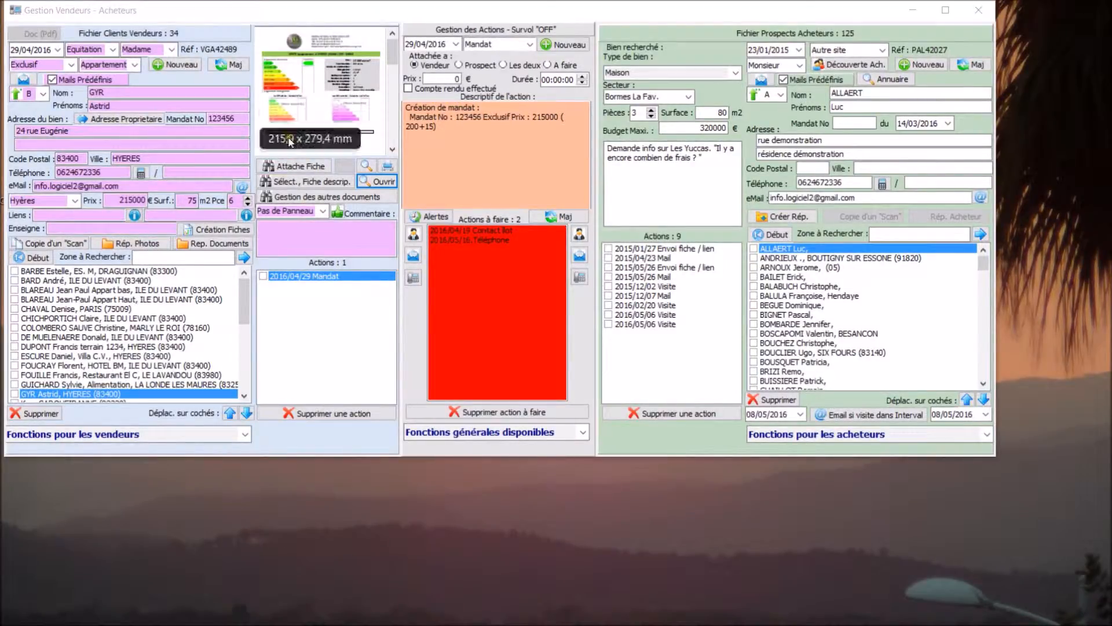
left_click(310, 166)
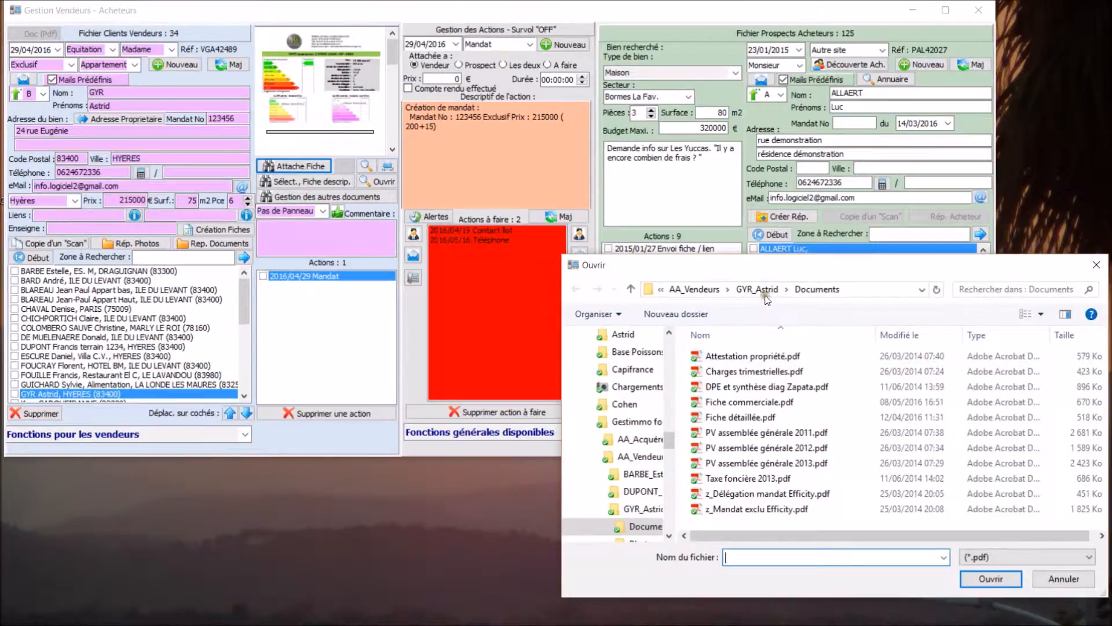
double_click(773, 402)
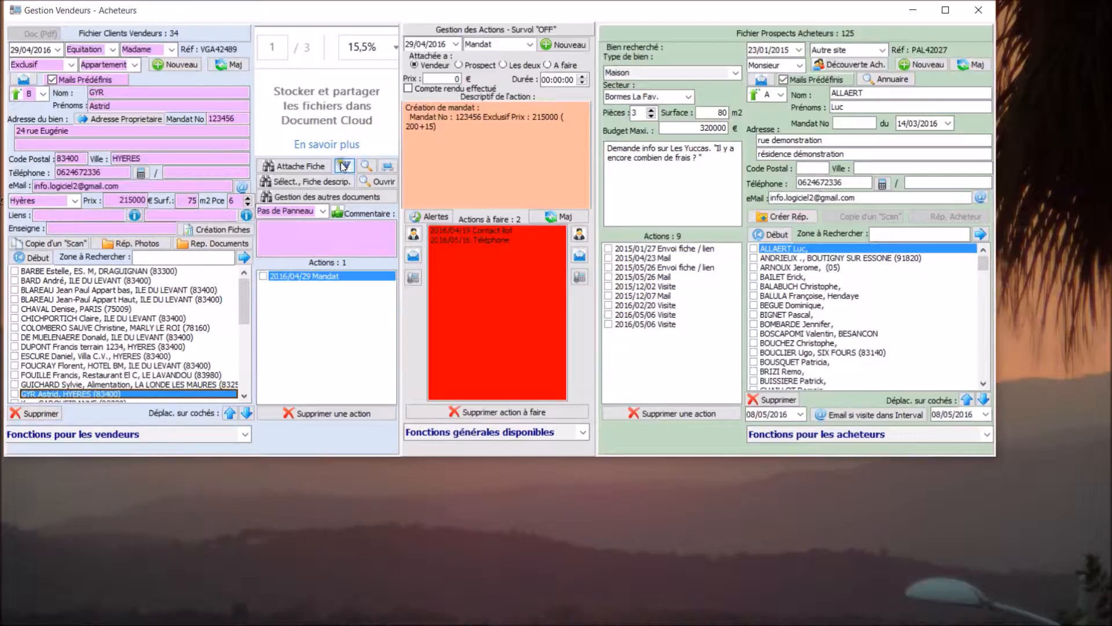
left_click(367, 166)
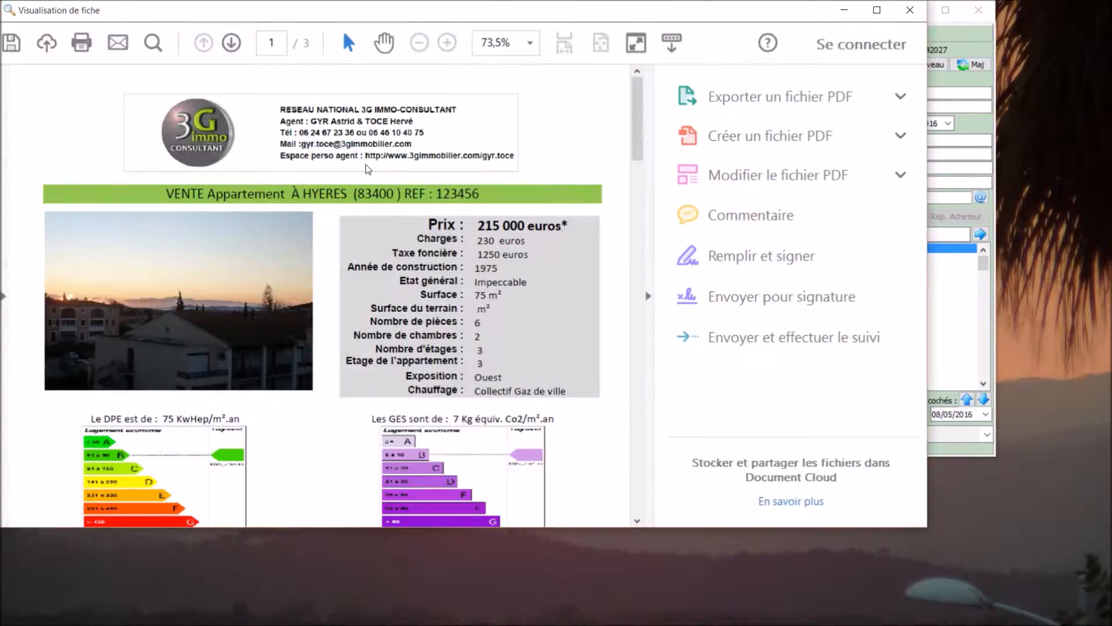
left_click(915, 16)
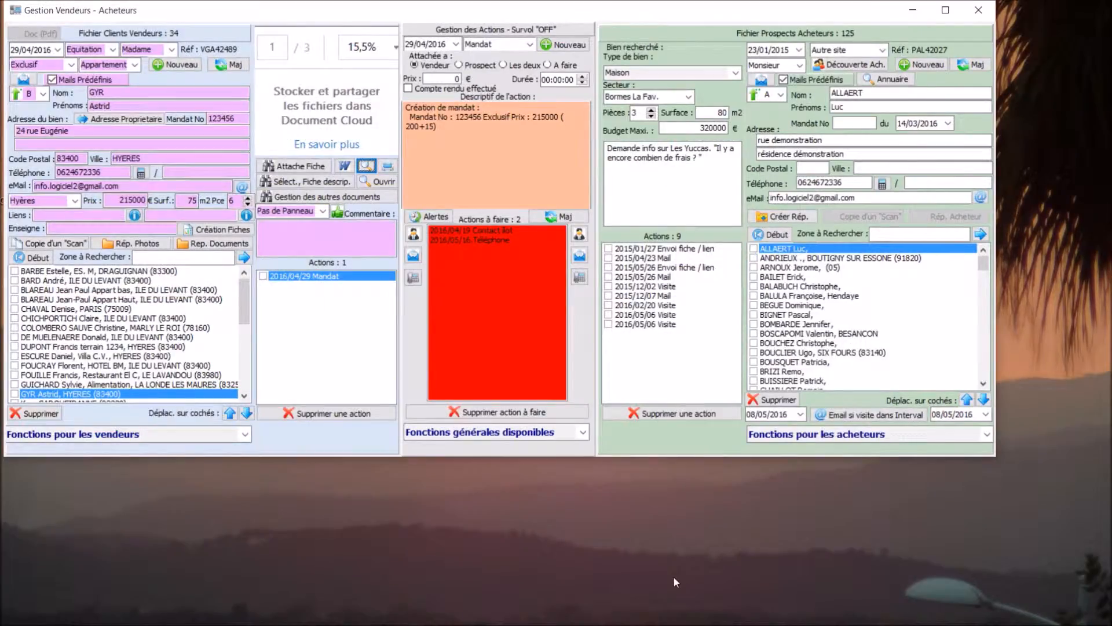